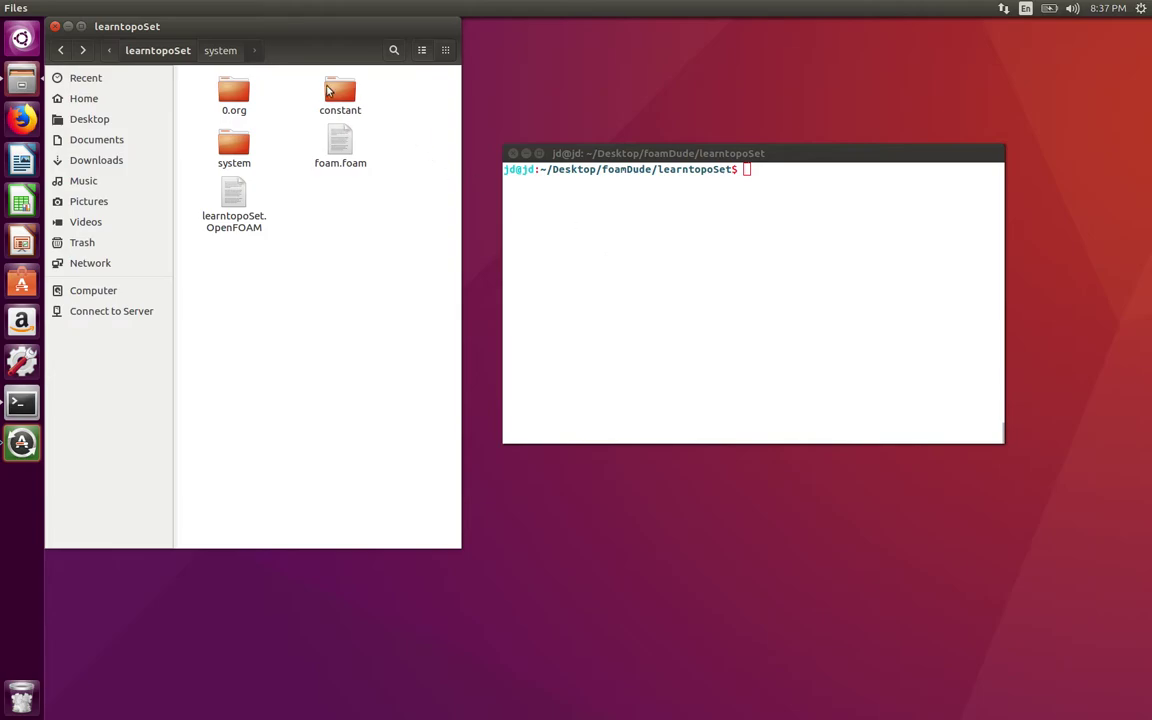
Open system/topoSetDict in gedit to view the heater box1 and box2 boxToCell actions.
double_click(241, 152)
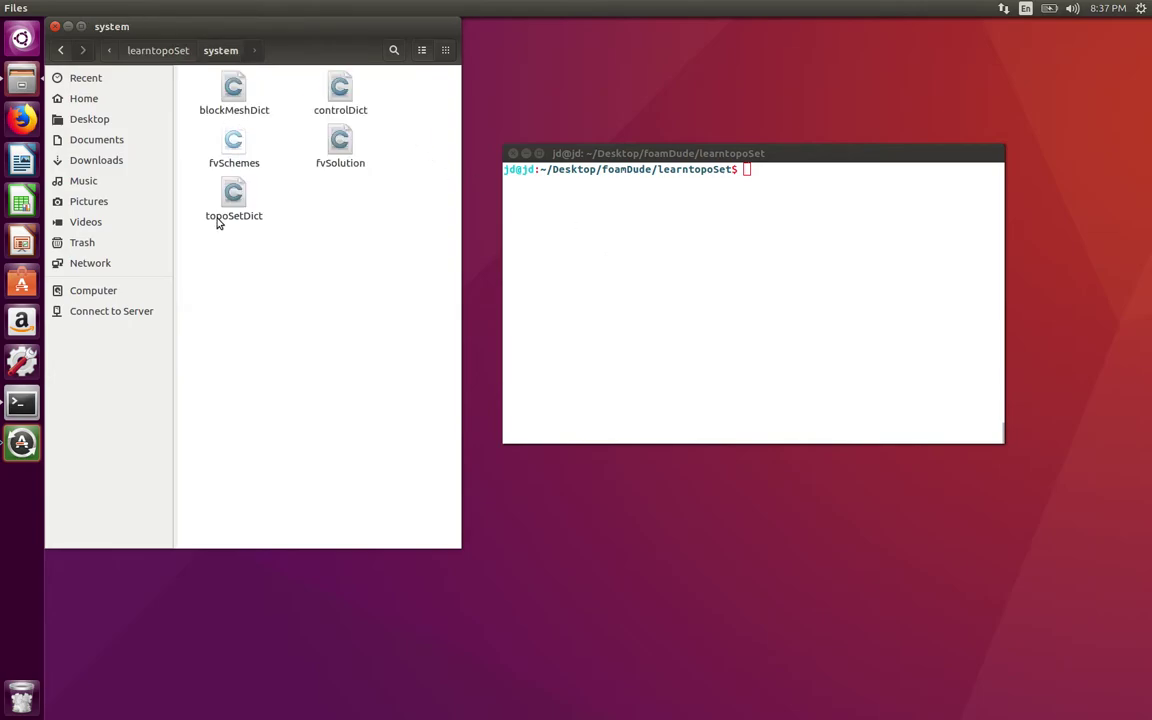
double_click(229, 197)
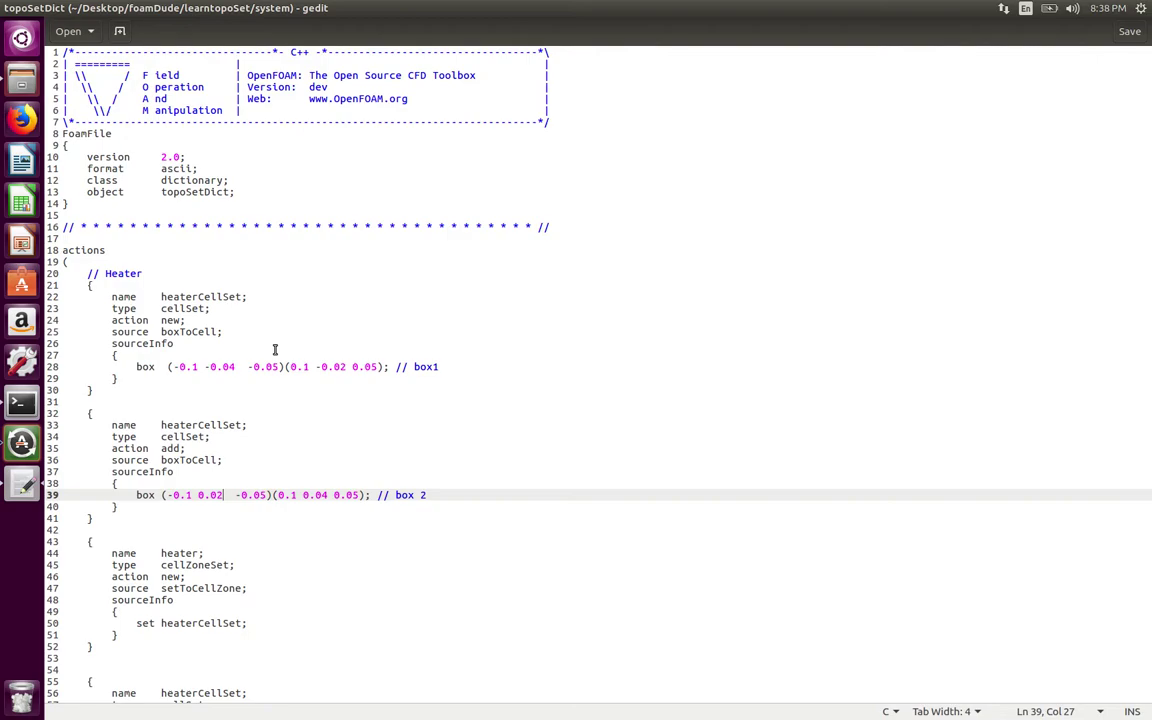
Save topoSetDict, now with its invert step and water cellZoneSet, and close gedit.
scroll(406, 341, down, 6)
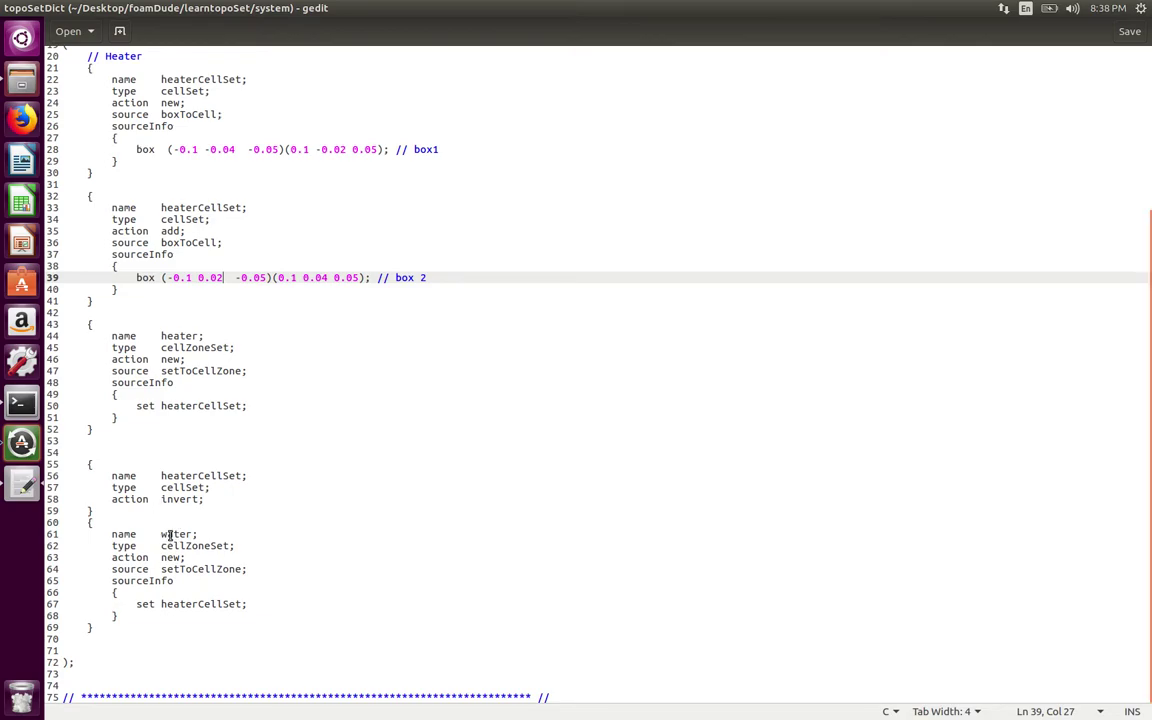
click(395, 232)
key(ctrl+s)
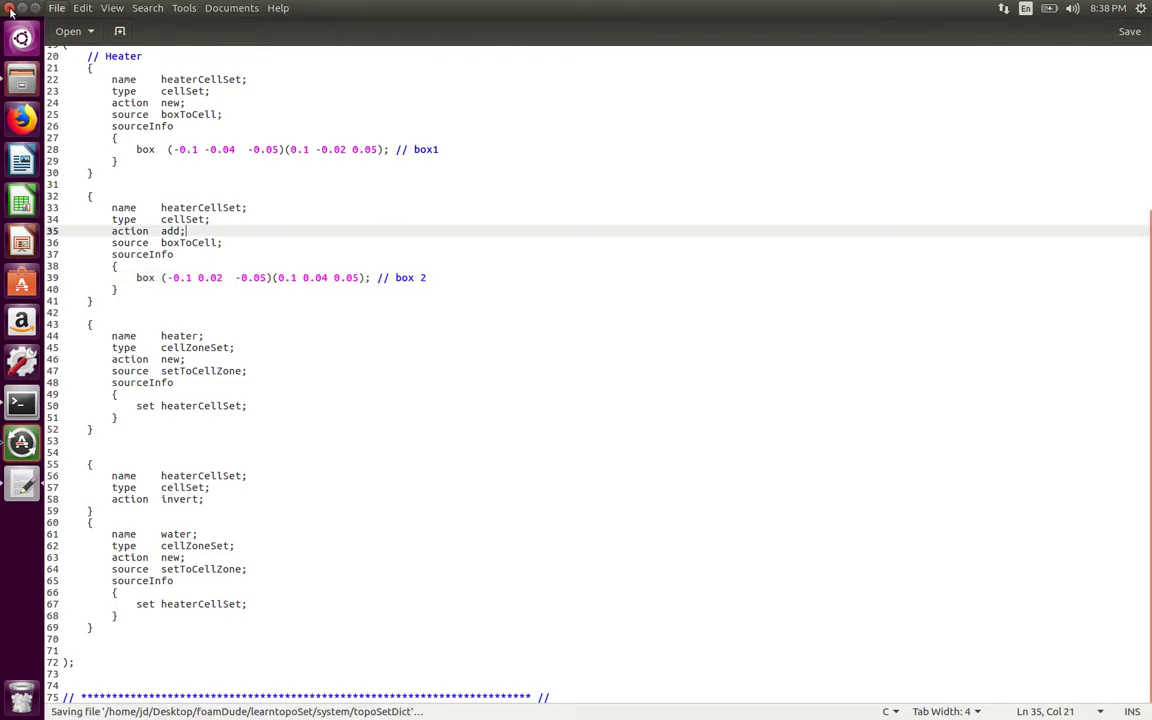
key(alt+f)
click(9, 7)
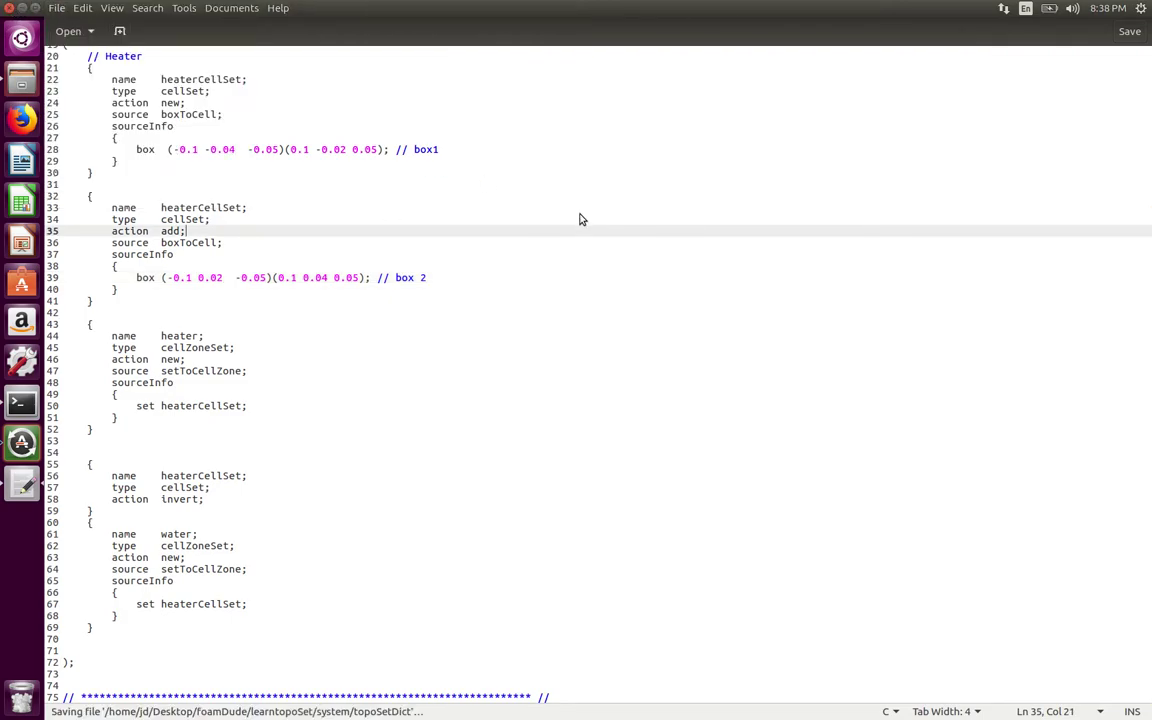
click(9, 7)
click(670, 238)
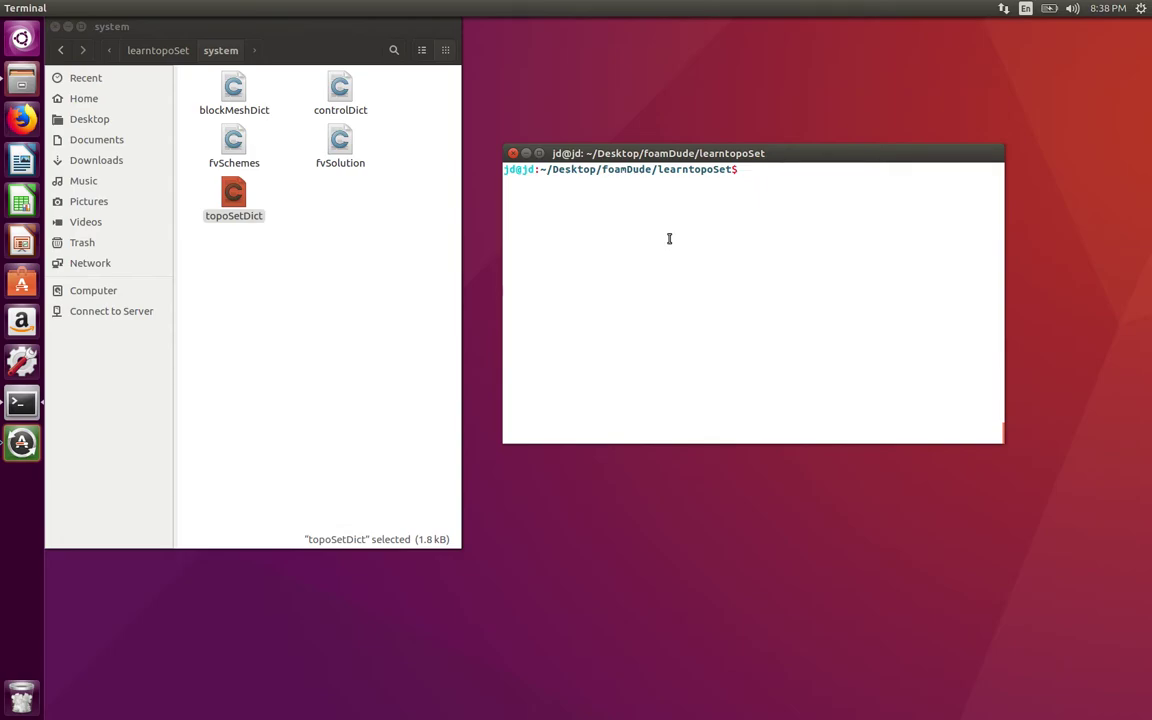
Delete constant/polyMesh and regenerate the mesh with blockMesh.
text(rm -rf constant/polyMesh)
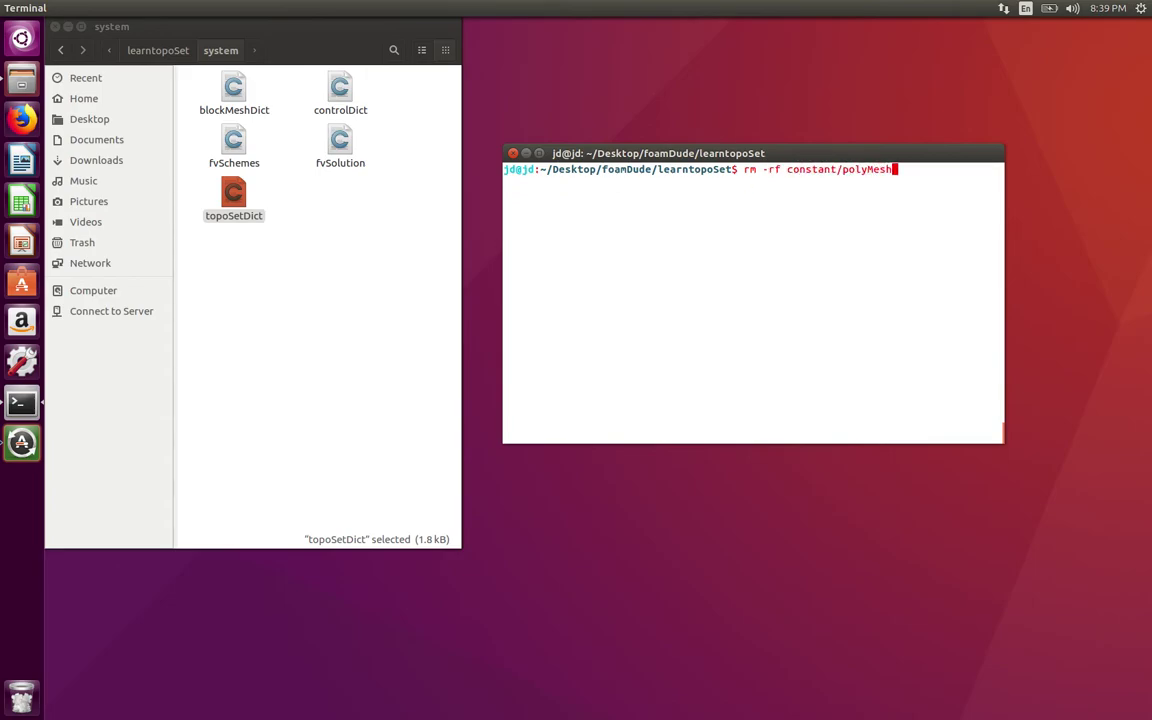
key(Return)
text(blockMesh)
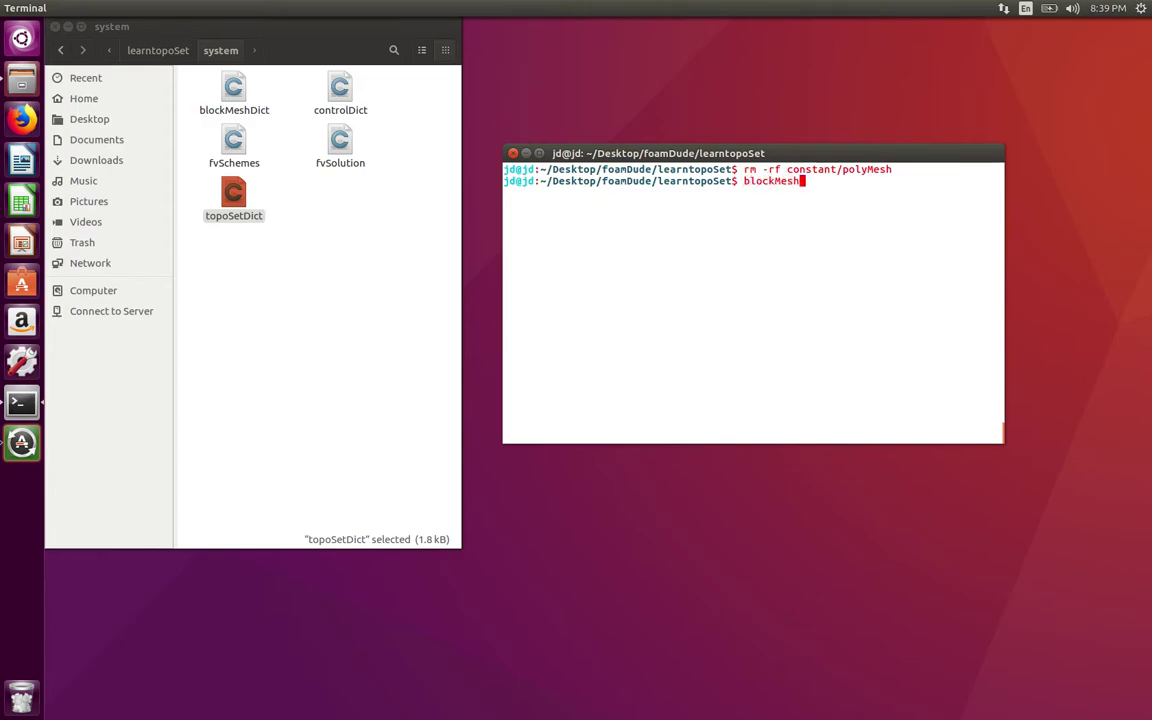
key(Return)
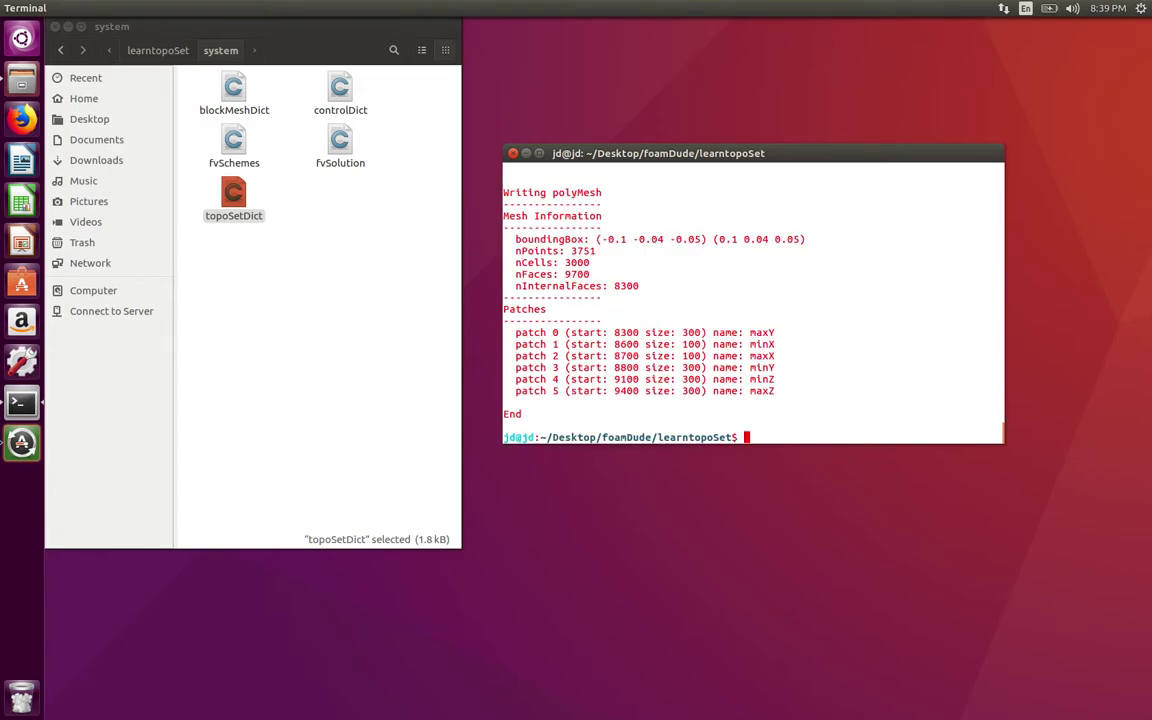
Run topoSet to build the heater and water cell zones, then launch paraFoam.
text(topoSet)
key(Return)
text(paraFoam)
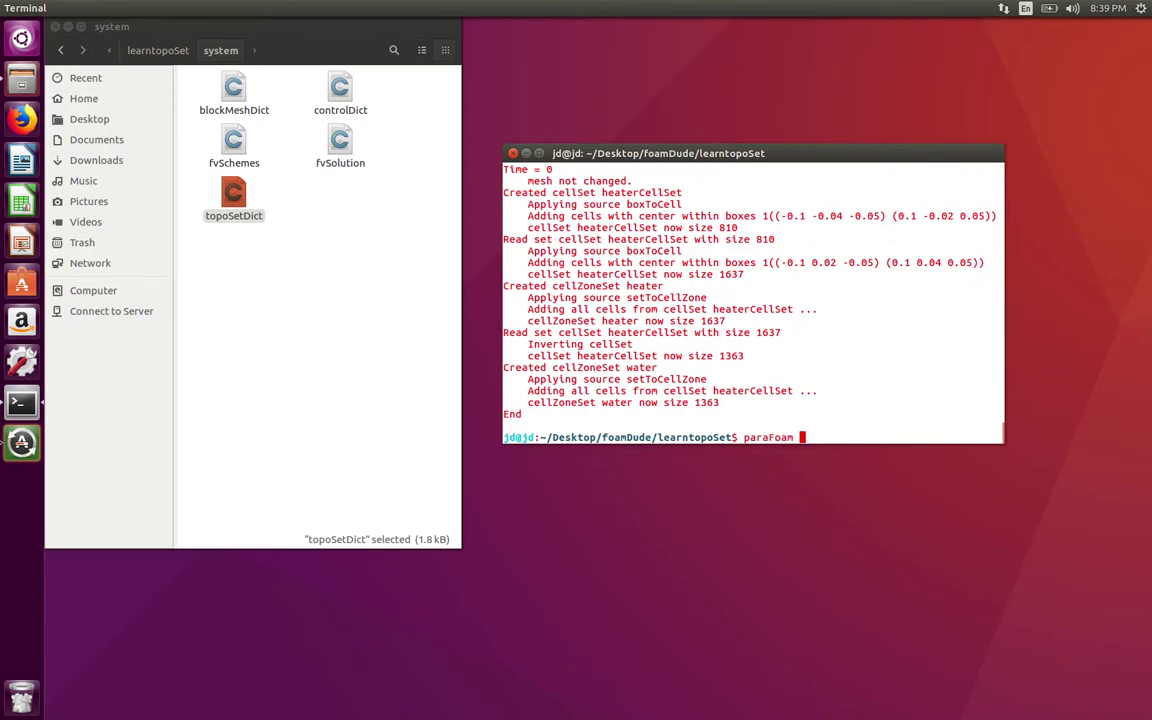
key(Return)
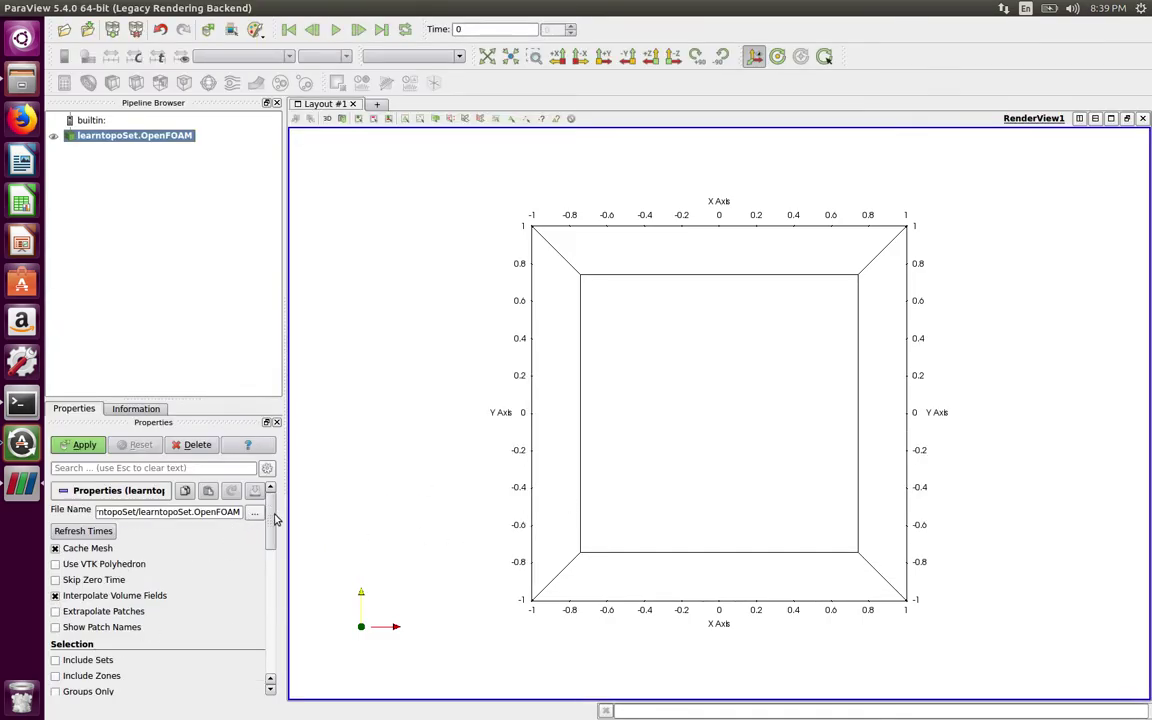
Turn on Include Sets, clear all mesh parts, and load only heater - cellSet.
drag(275, 522, 275, 555)
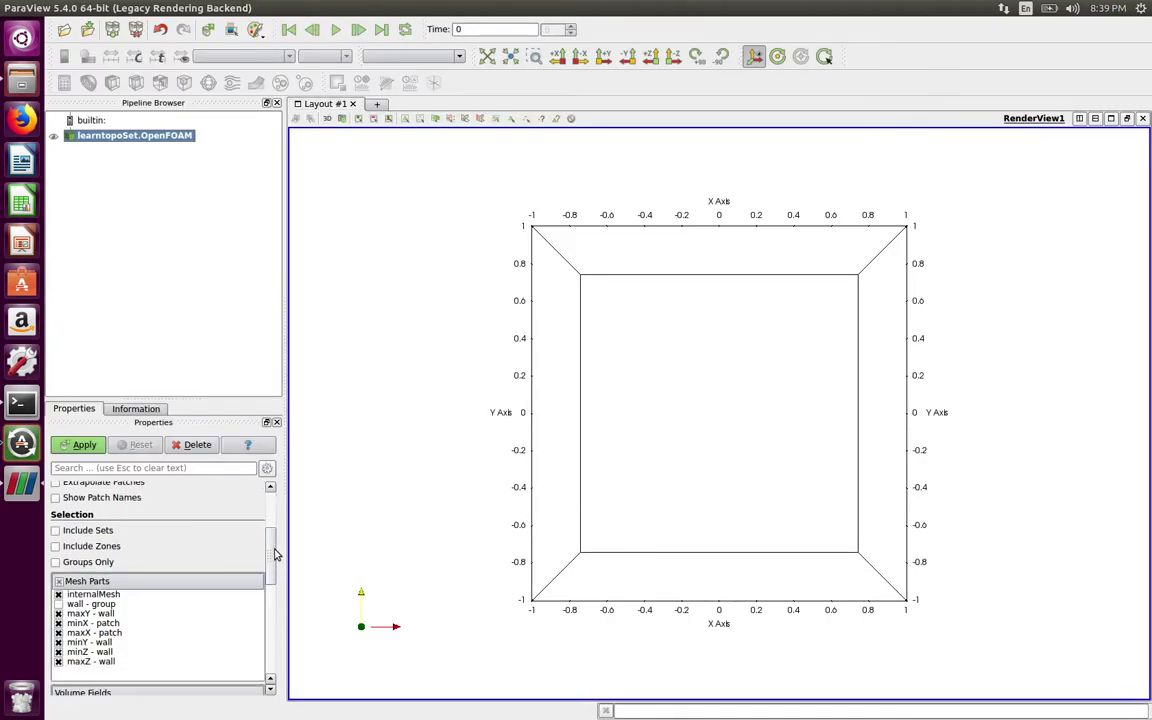
click(56, 533)
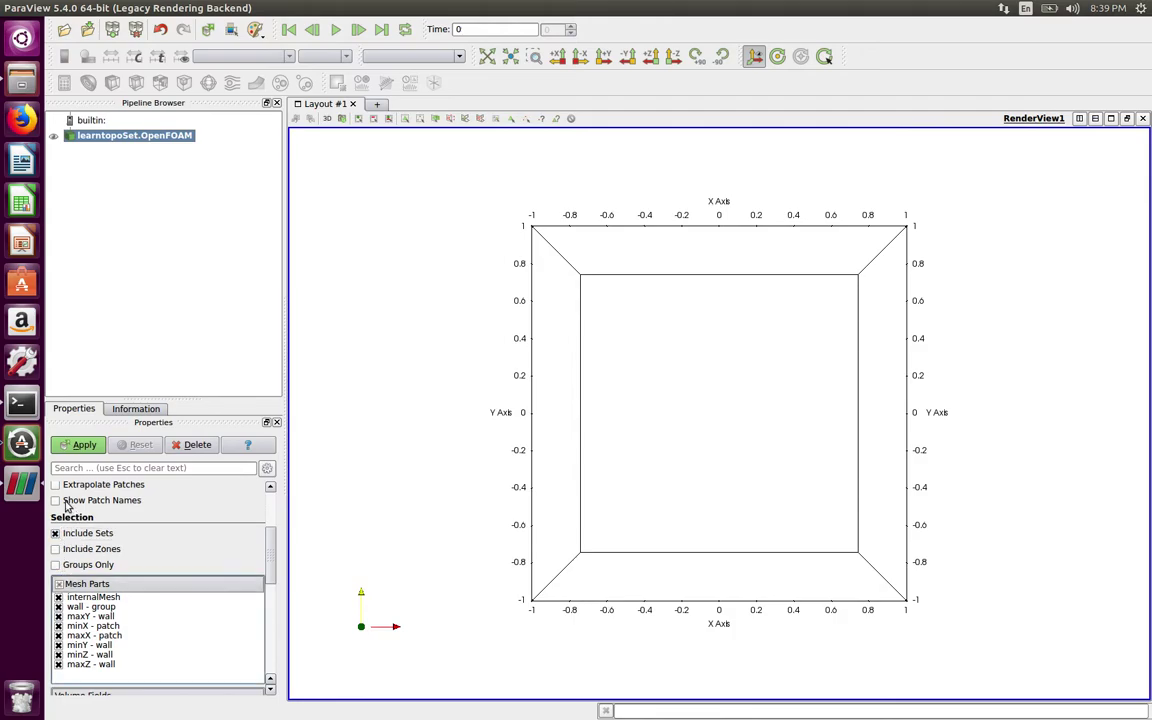
click(58, 584)
click(58, 584)
click(68, 447)
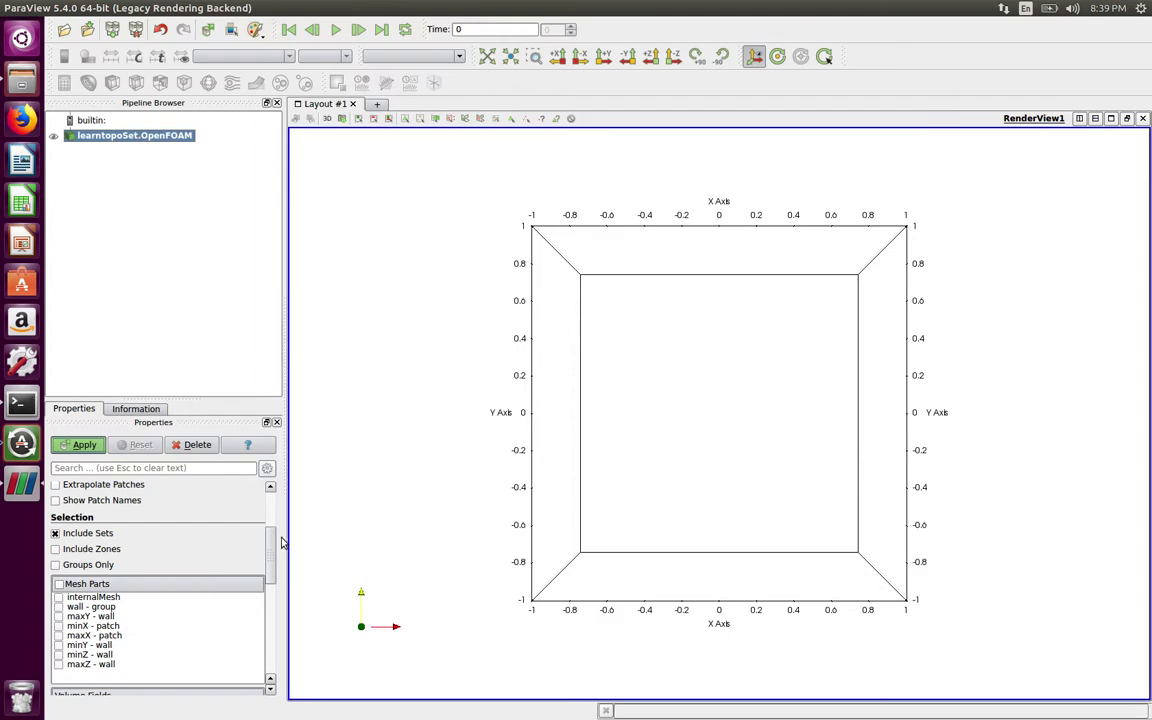
scroll(273, 579, down, 5)
scroll(273, 579, down, 1)
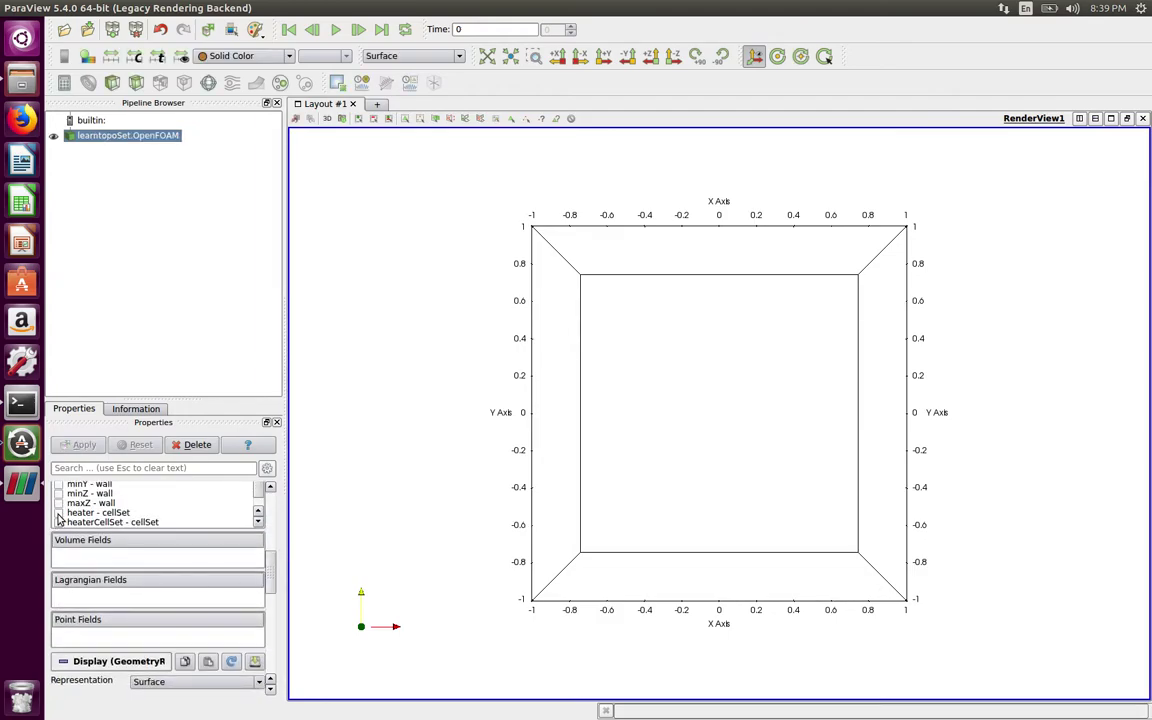
click(58, 512)
click(84, 446)
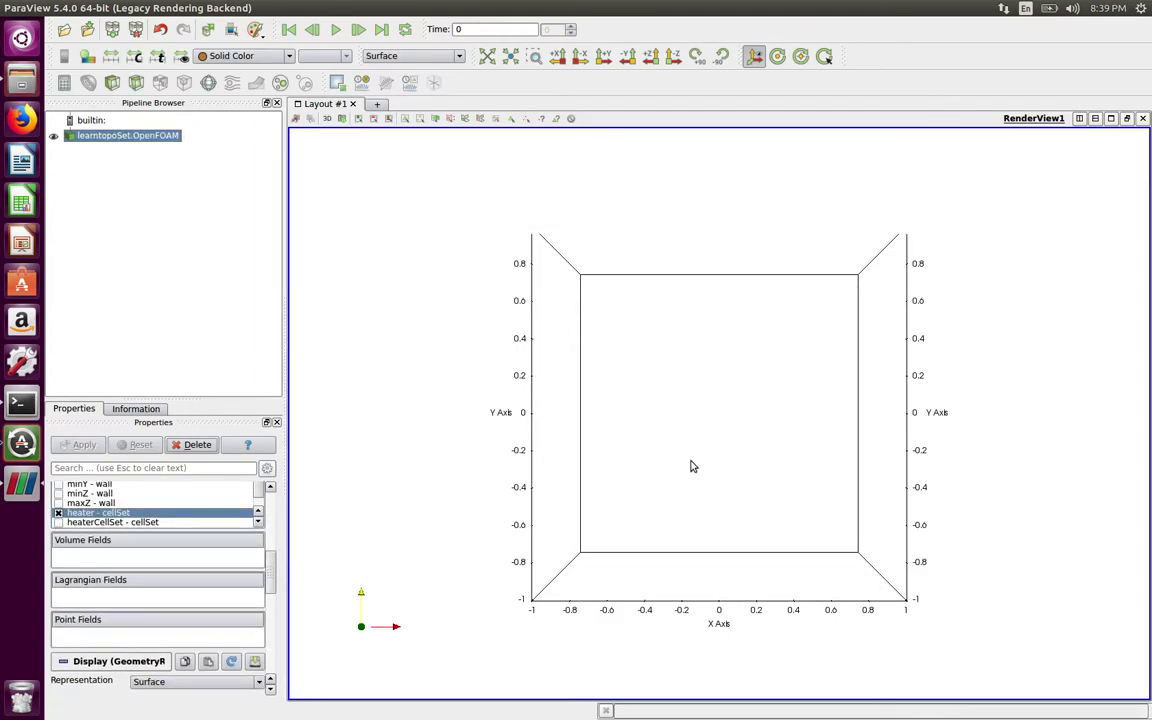
Zoom and orbit to inspect the two stepped heater plates from oblique, side and top views.
scroll(713, 415, up, 15)
scroll(713, 415, up, 3)
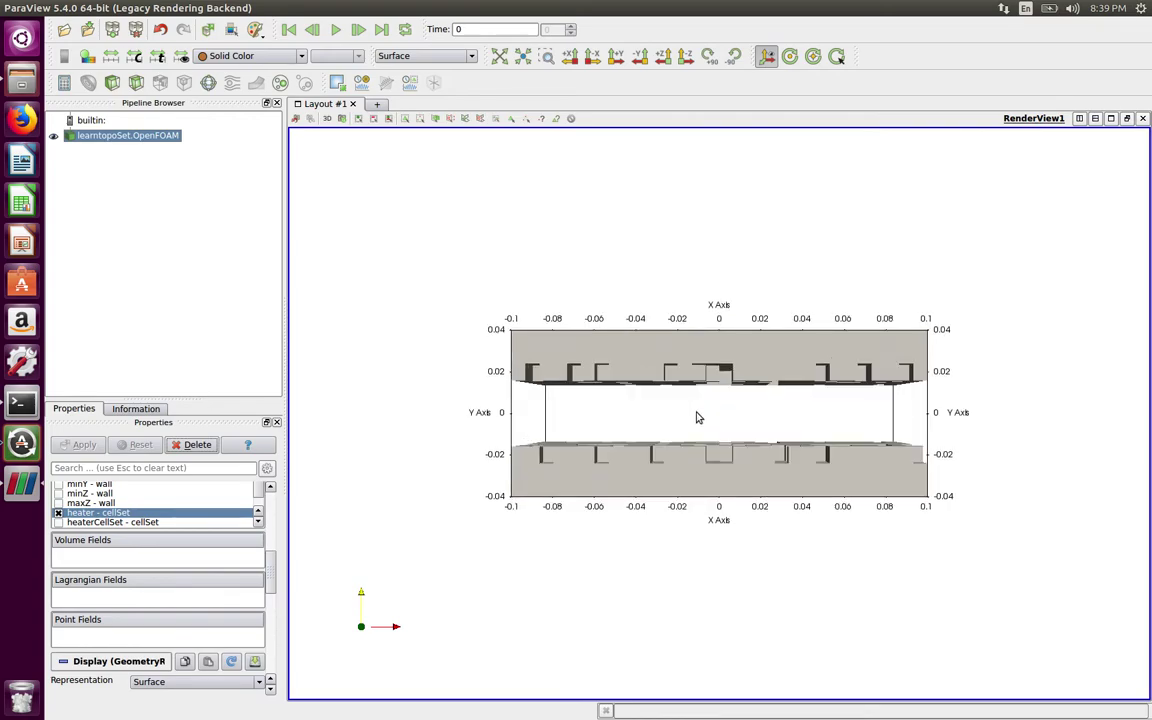
drag(694, 417, 615, 465)
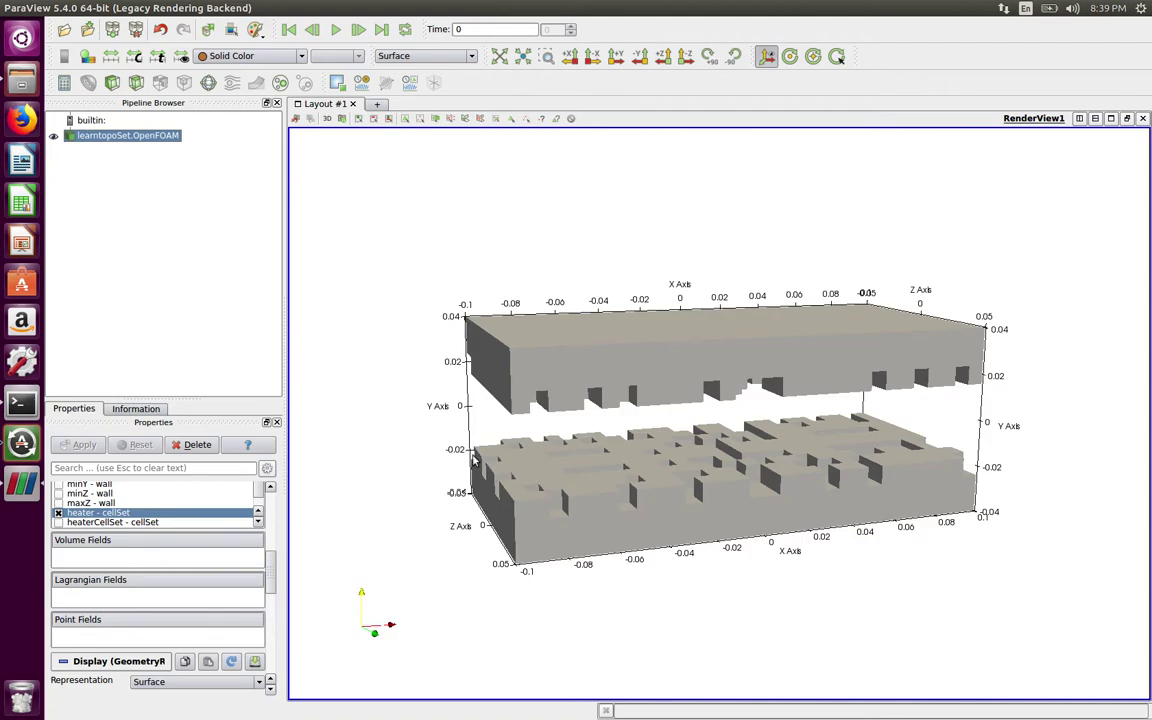
drag(473, 459, 532, 441)
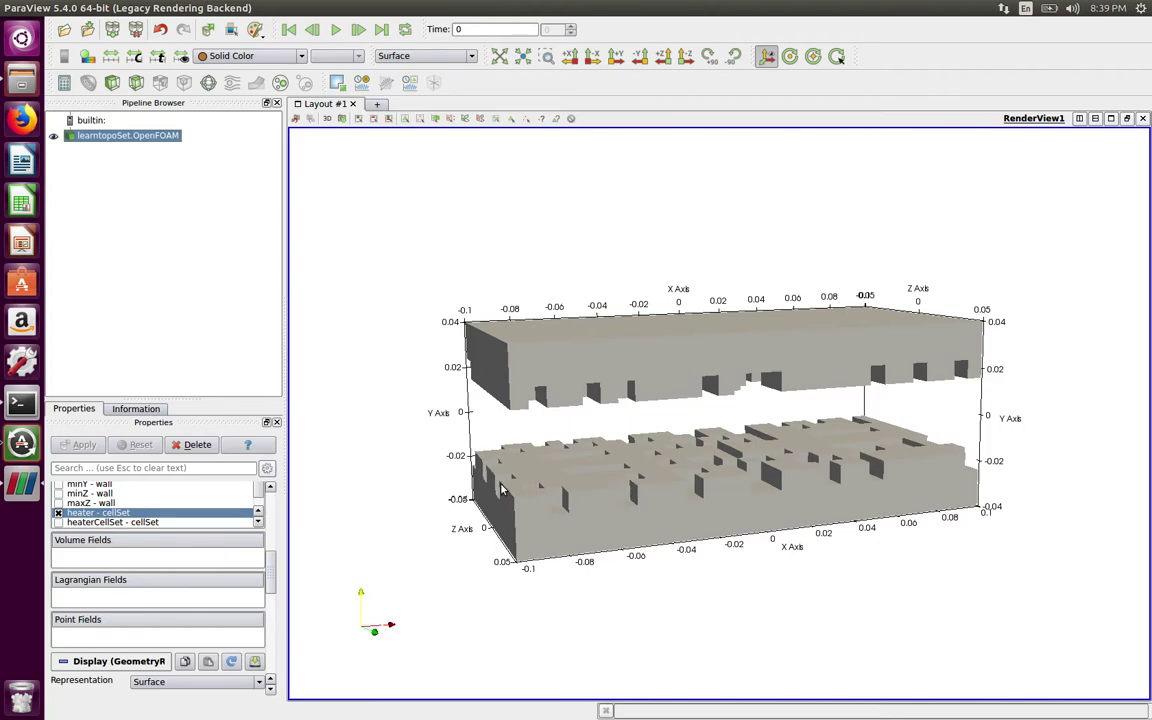
scroll(535, 482, up, 2)
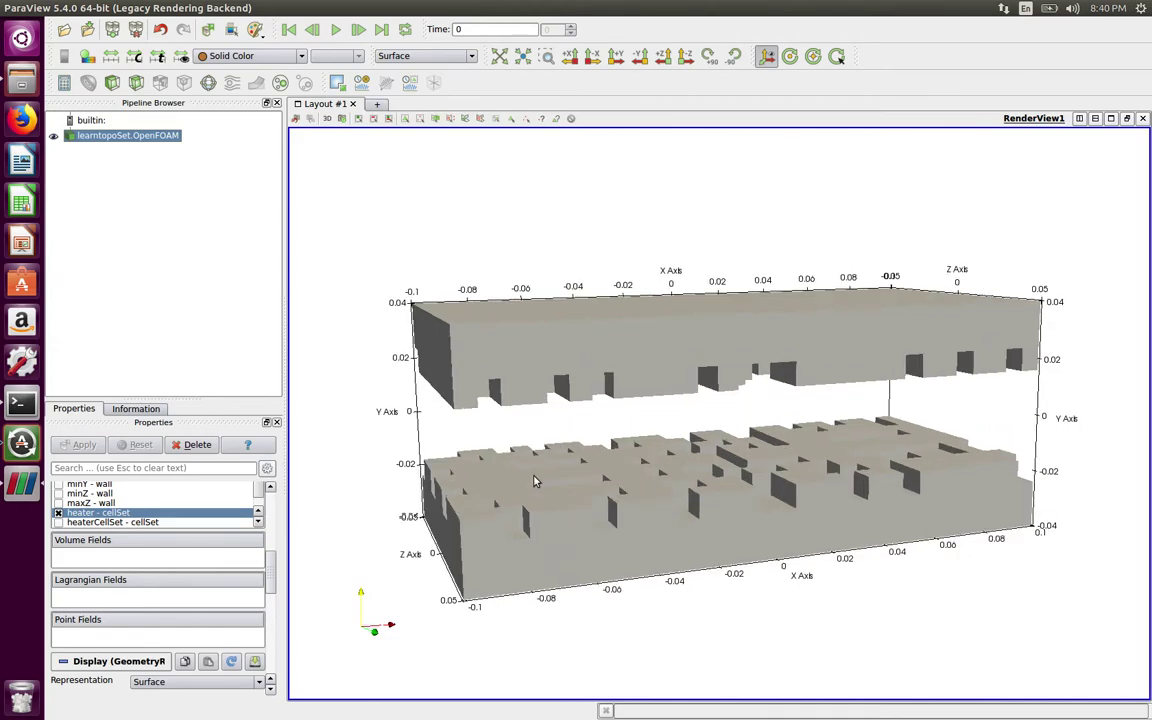
drag(535, 478, 645, 596)
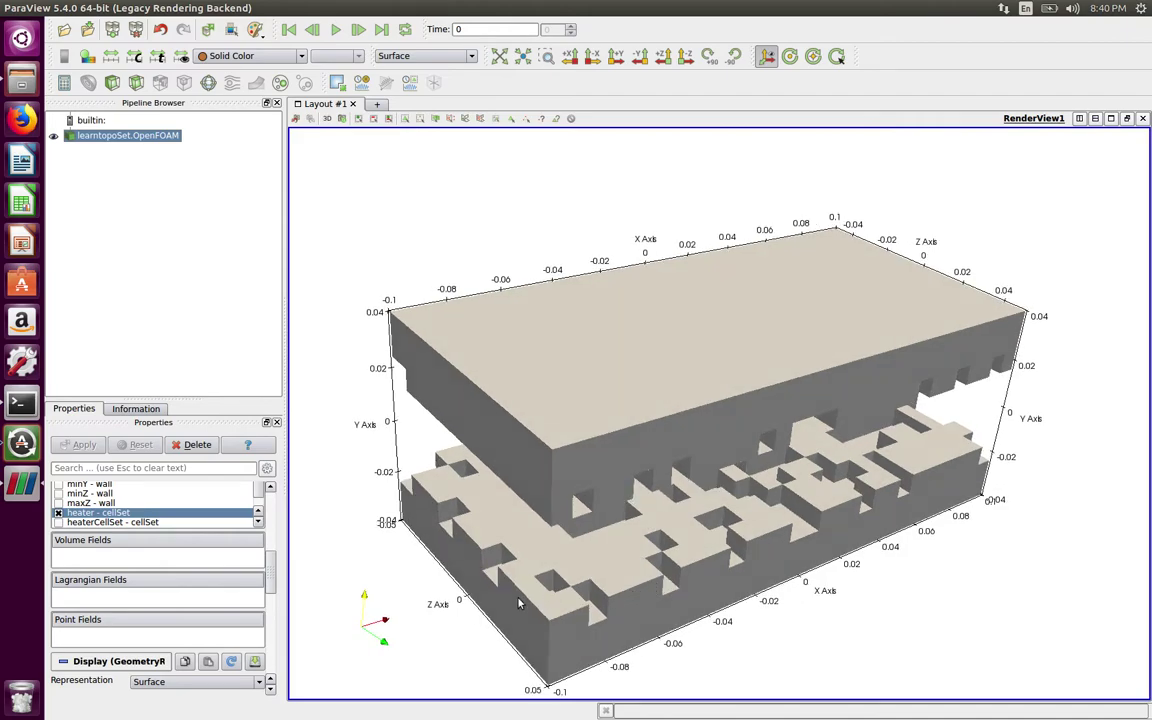
drag(568, 528, 411, 440)
mouse_move(588, 535)
mouse_down()
mouse_move(548, 504)
mouse_move(540, 522)
mouse_move(599, 532)
mouse_up()
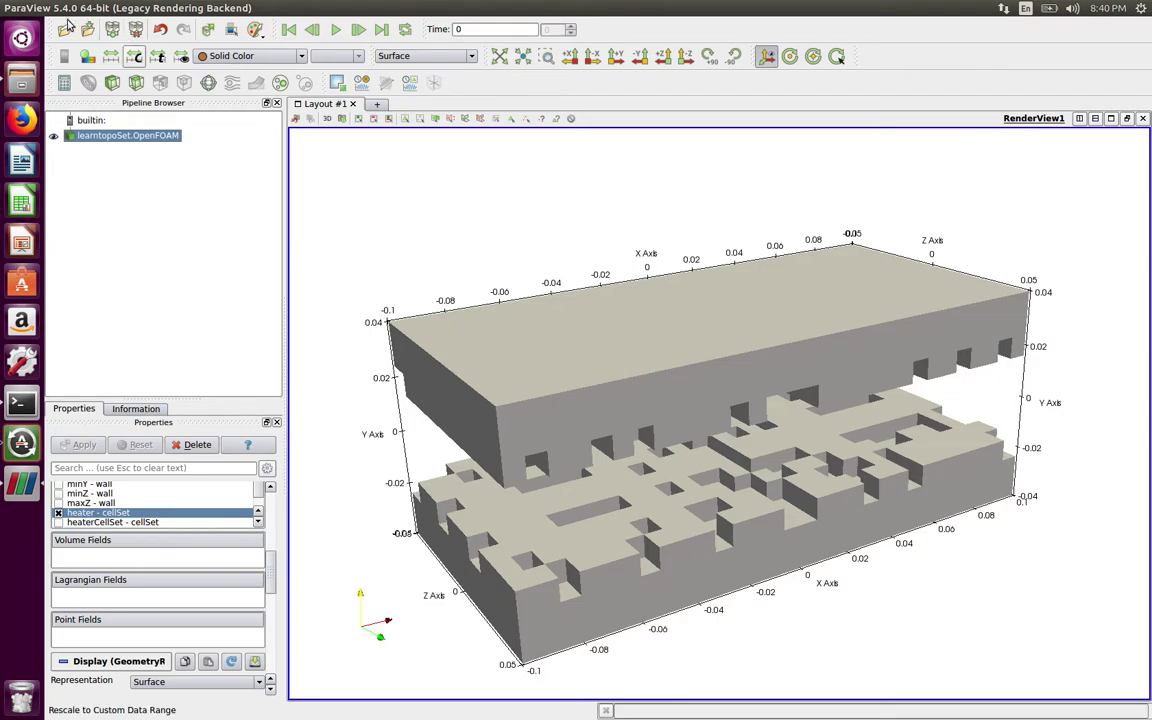
Close ParaView and reopen topoSetDict from the file manager in gedit.
click(10, 12)
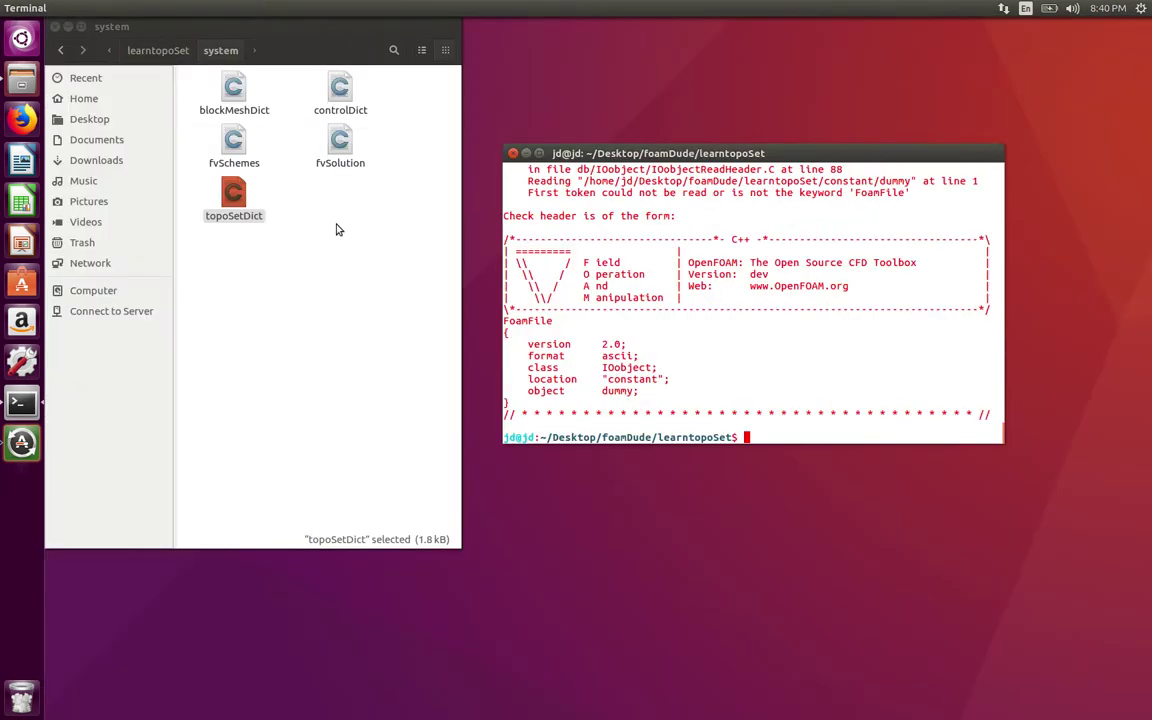
click(336, 230)
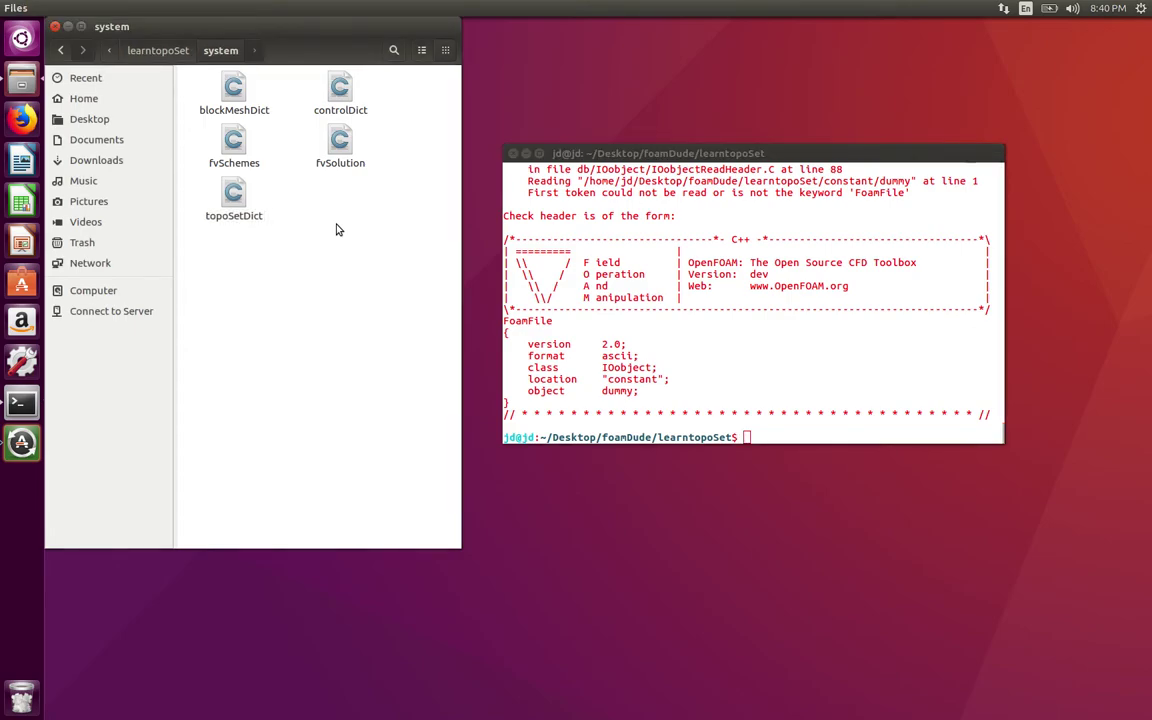
double_click(212, 186)
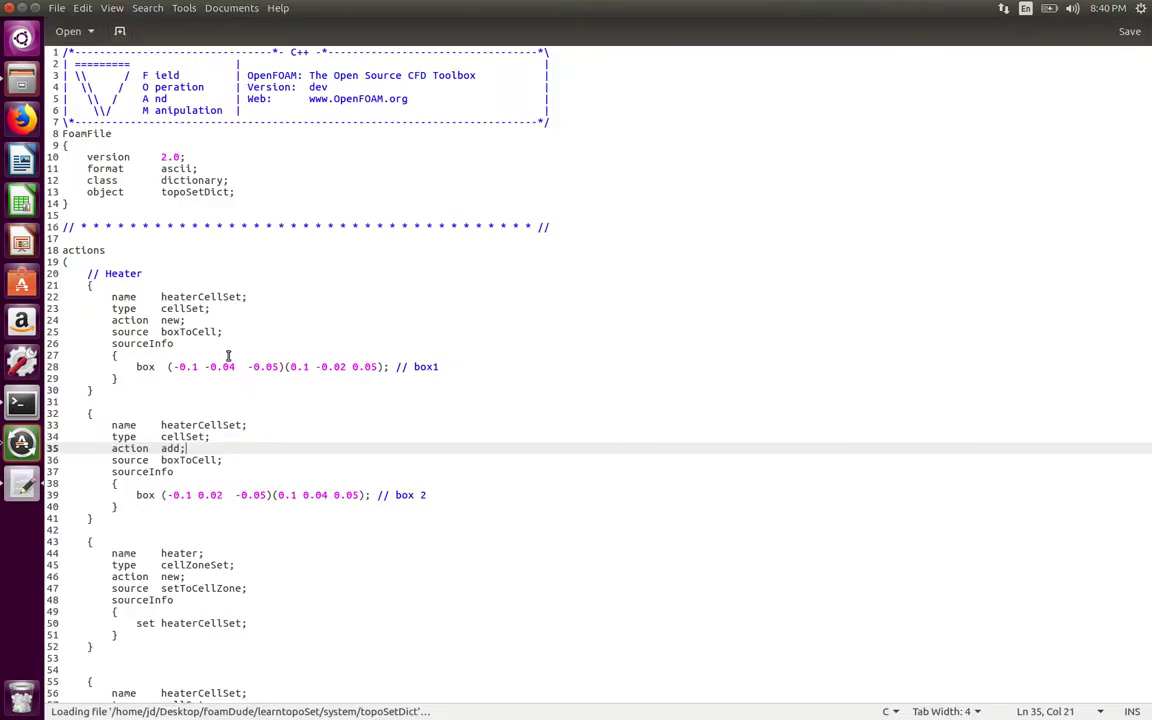
Change box1 to (-0.11 -0.041 -0.051)(0.11 -0.021 0.051), save, and close gedit.
click(202, 366)
text(1)
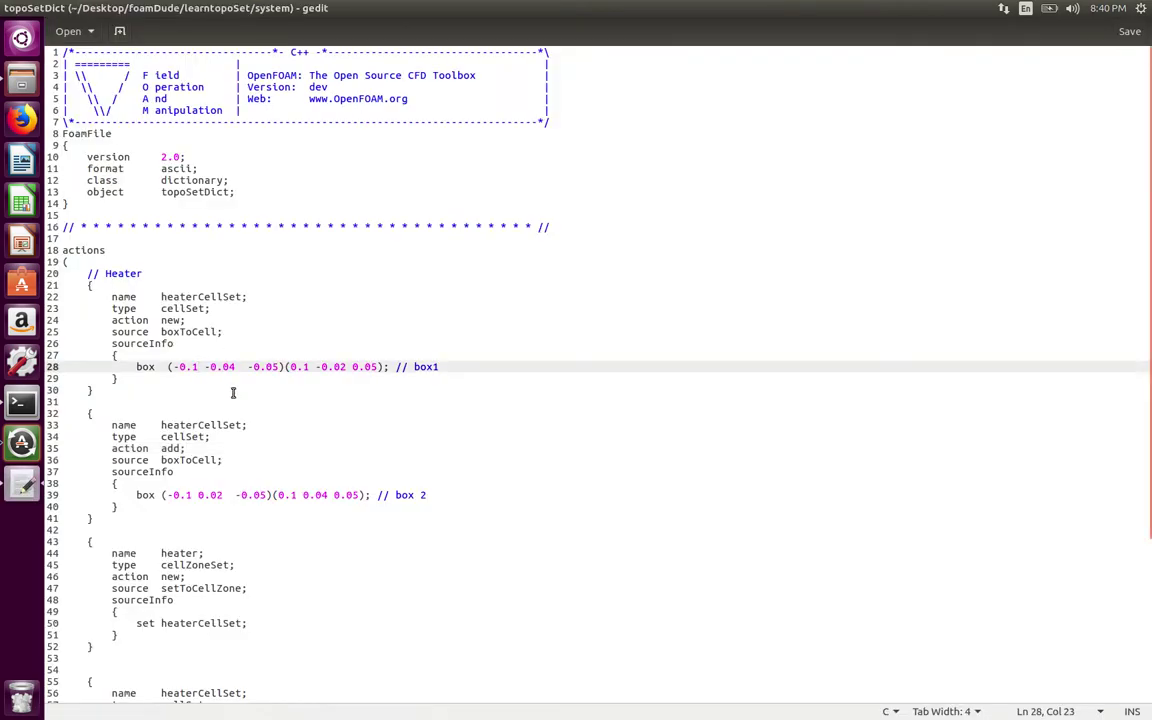
click(215, 367)
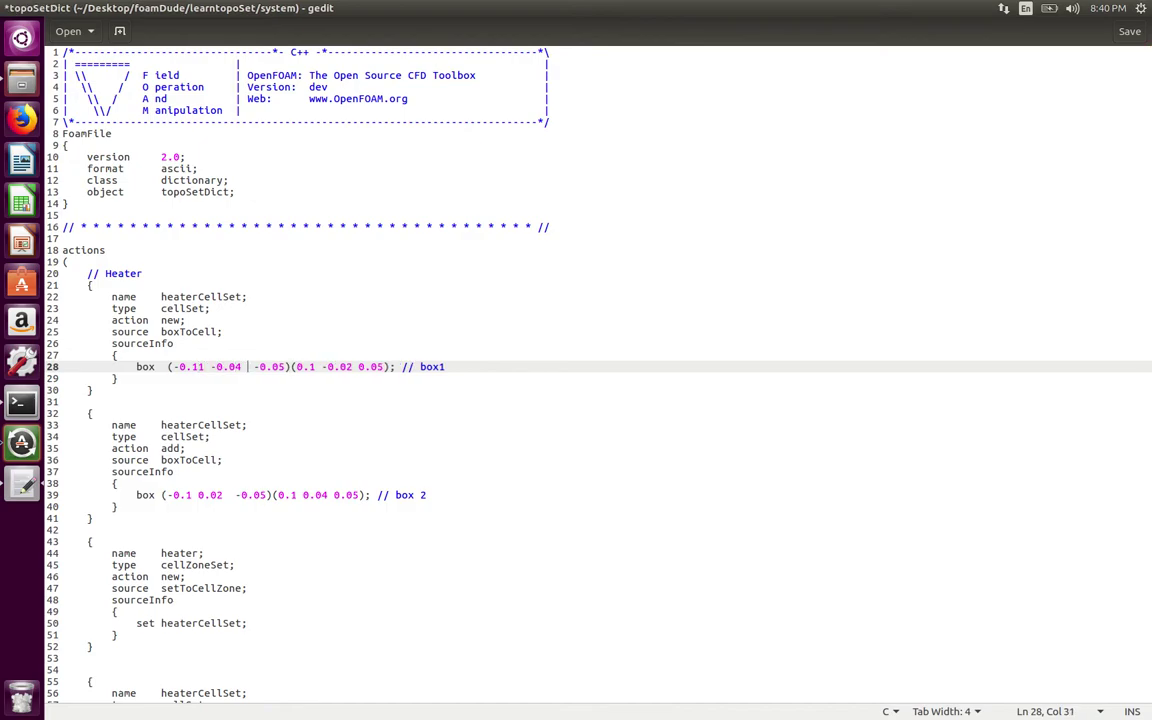
text(1)
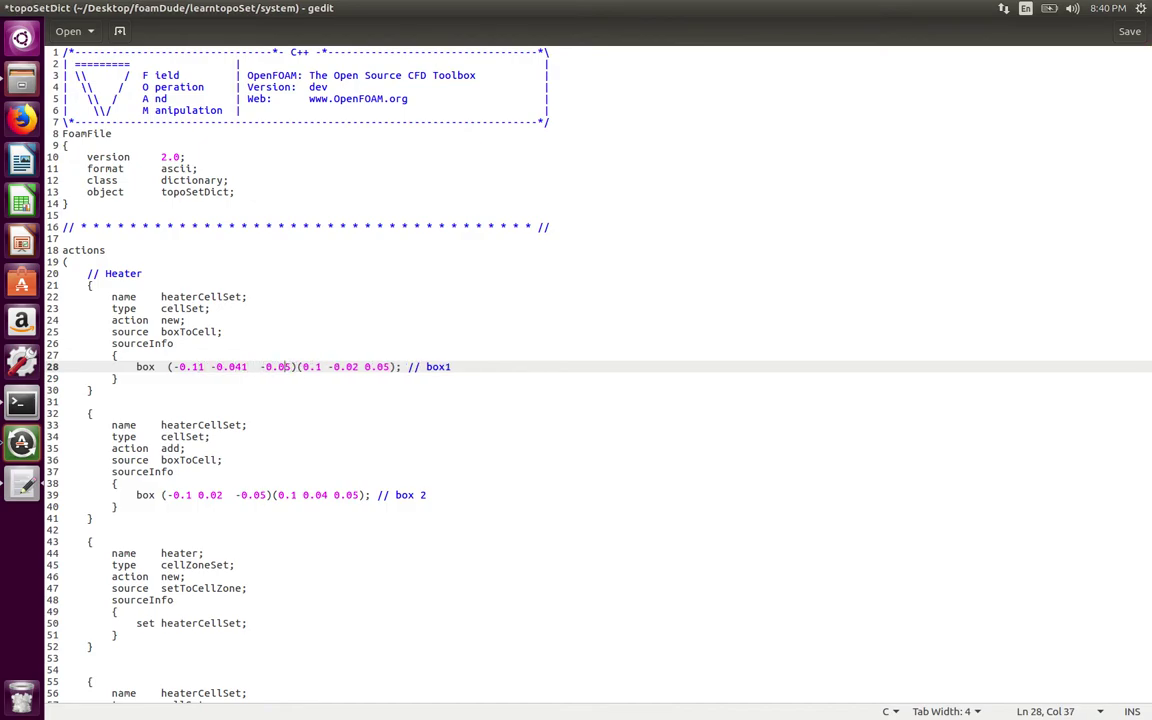
key(Right)
text(1)
key(Right)
key(Right)
key(Right)
key(Right)
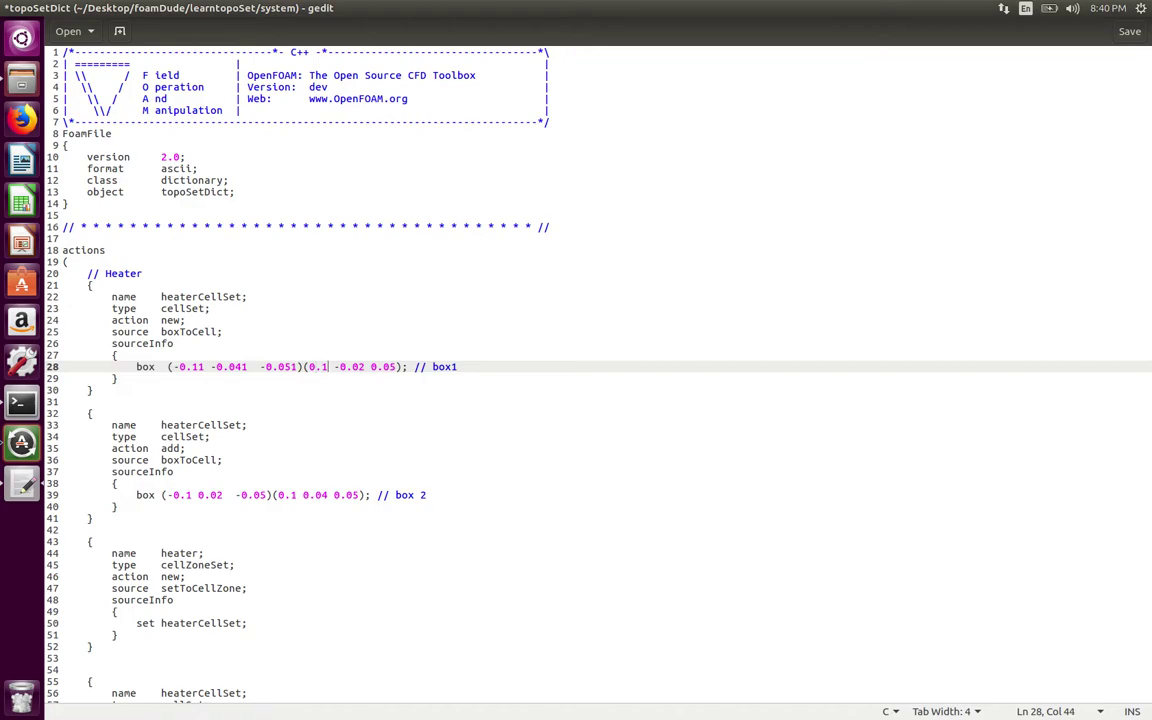
text(11)
key(Right)
text(1)
key(ctrl+s)
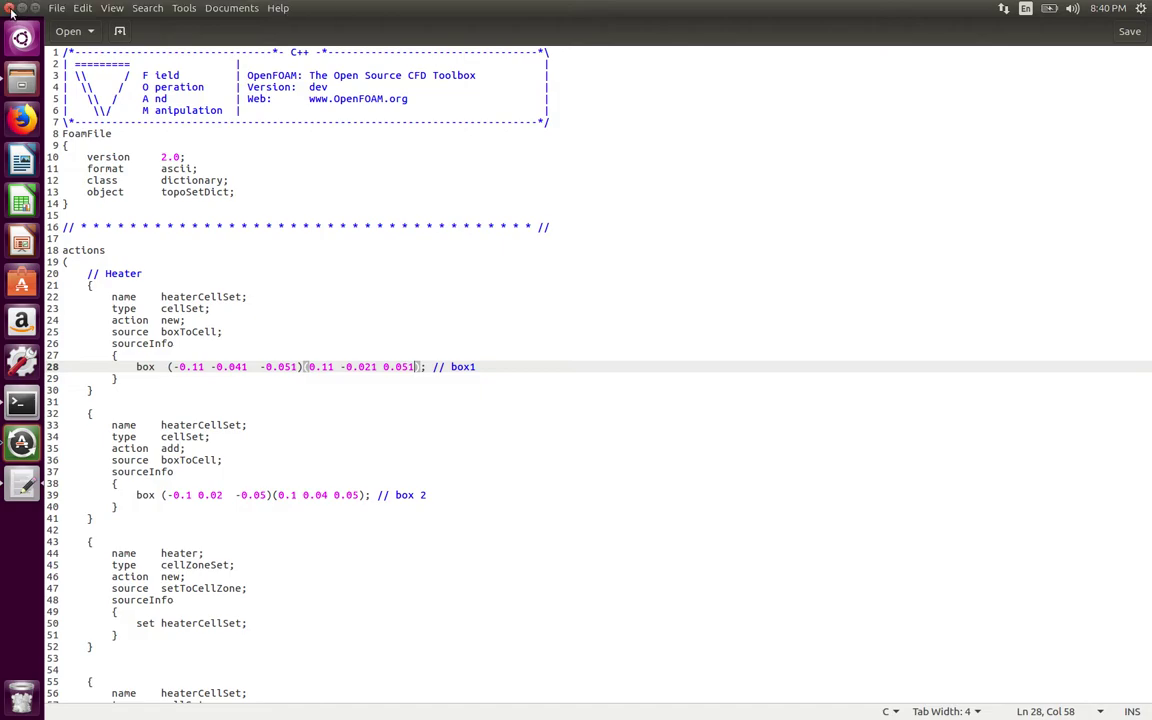
click(10, 8)
Delete constant/polyMesh/ and regenerate the mesh with blockMesh.
click(756, 373)
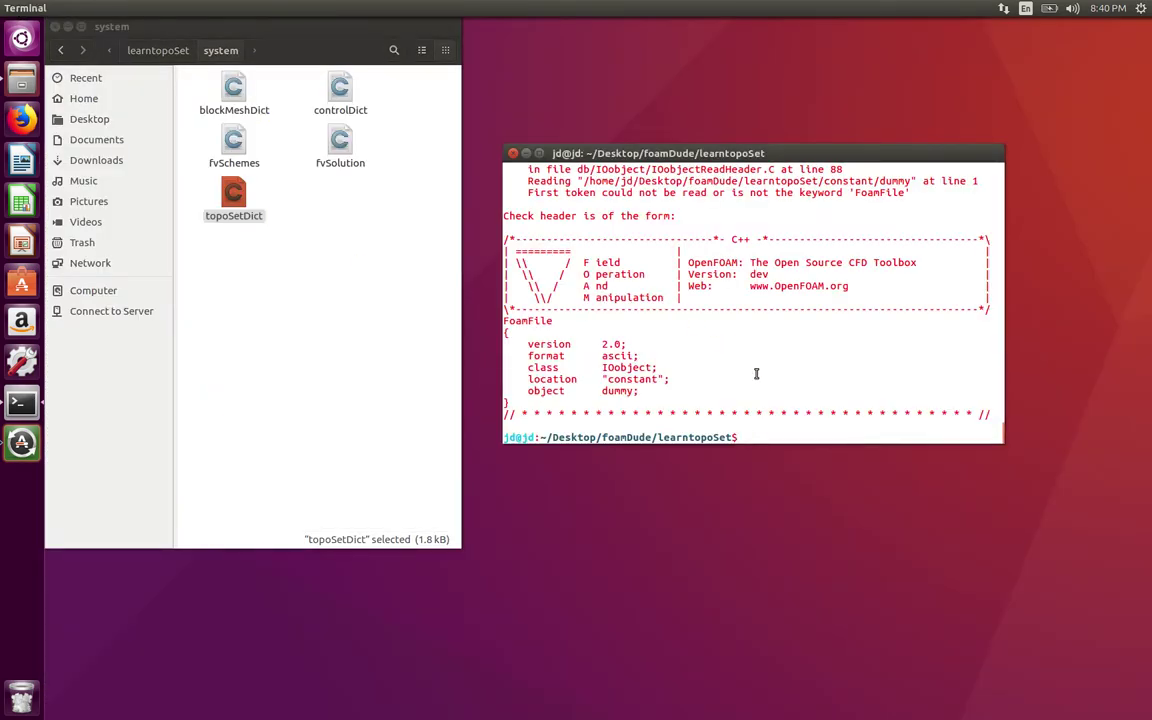
text(rm -rf constant/polyMesh/)
key(Return)
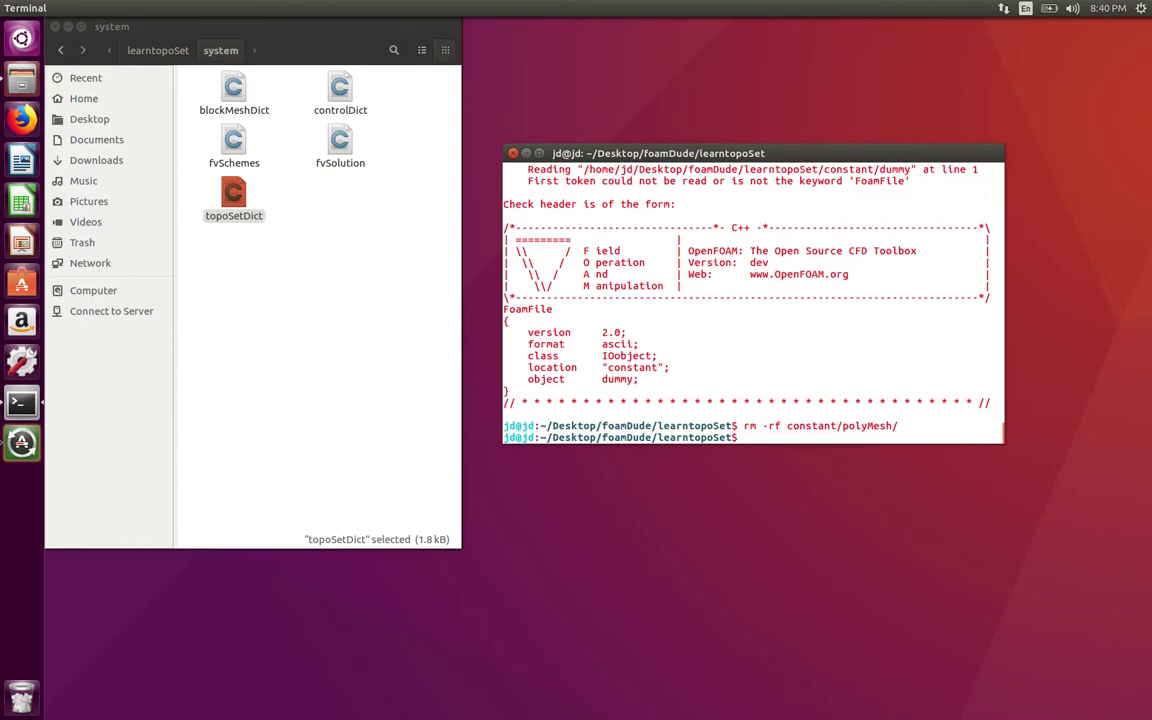
text(blockMesh)
key(Return)
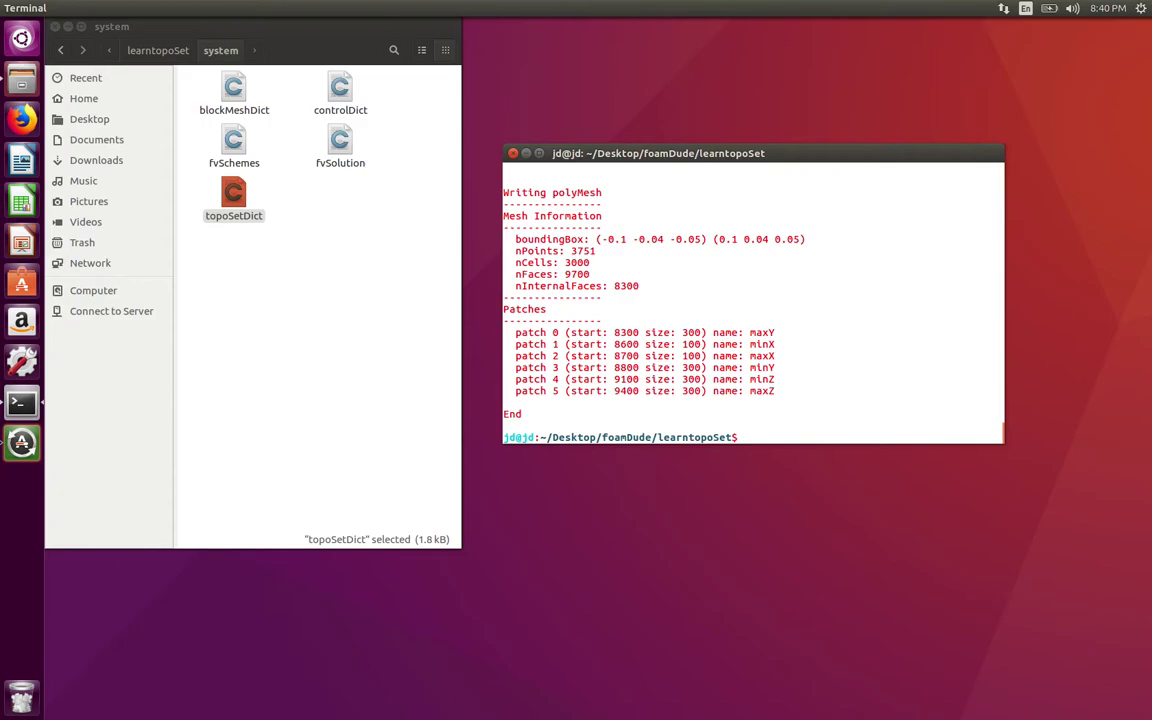
Run topoSet, giving heater 1427 and water 1573 cells, then launch paraFoam.
text(topoSet)
key(Return)
text(paraFoam)
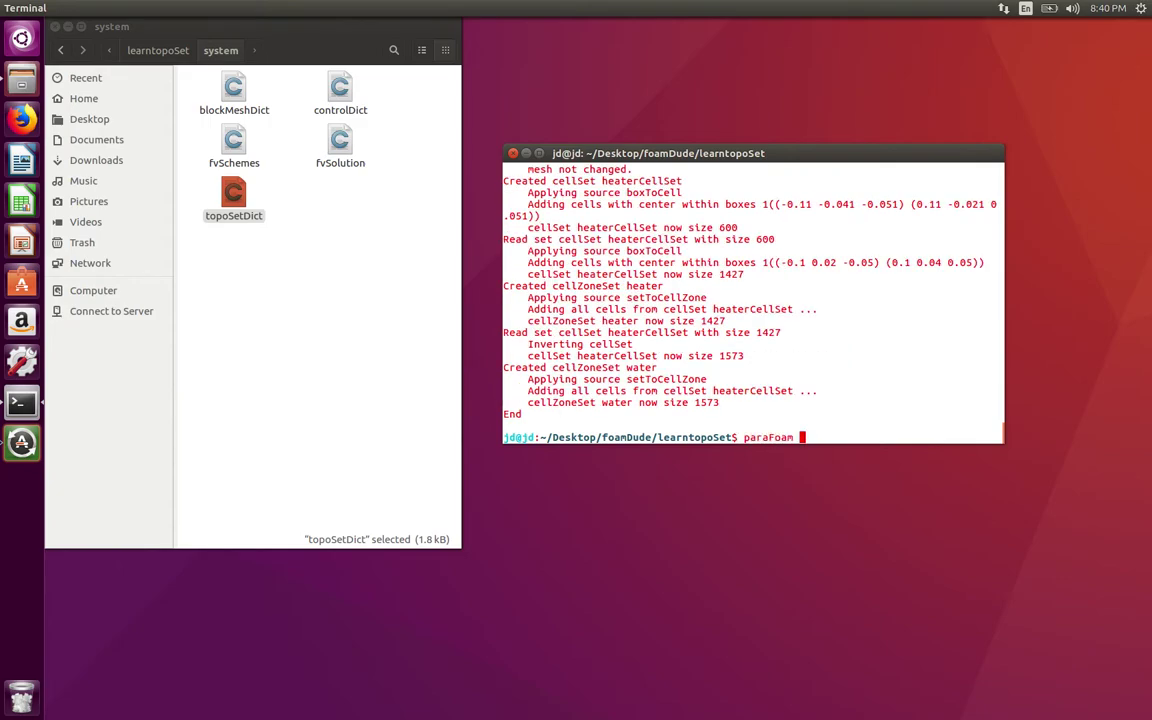
key(Return)
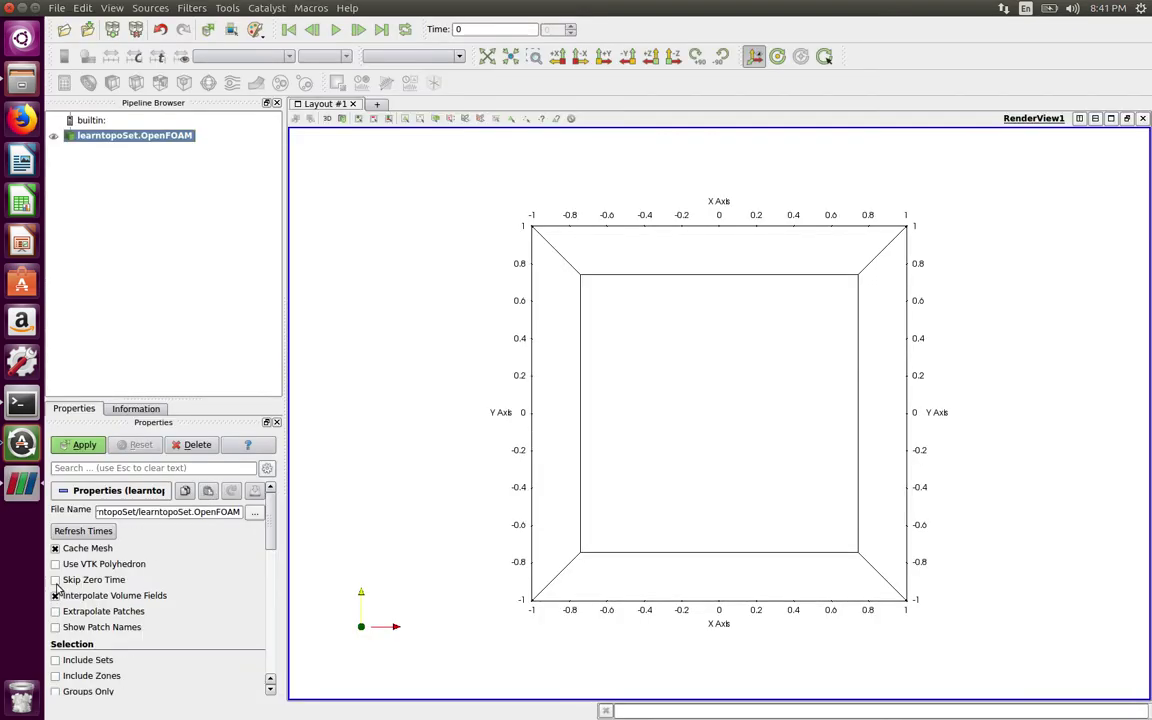
Load only heater - cellSet with Include Sets on and all other mesh parts off.
click(55, 660)
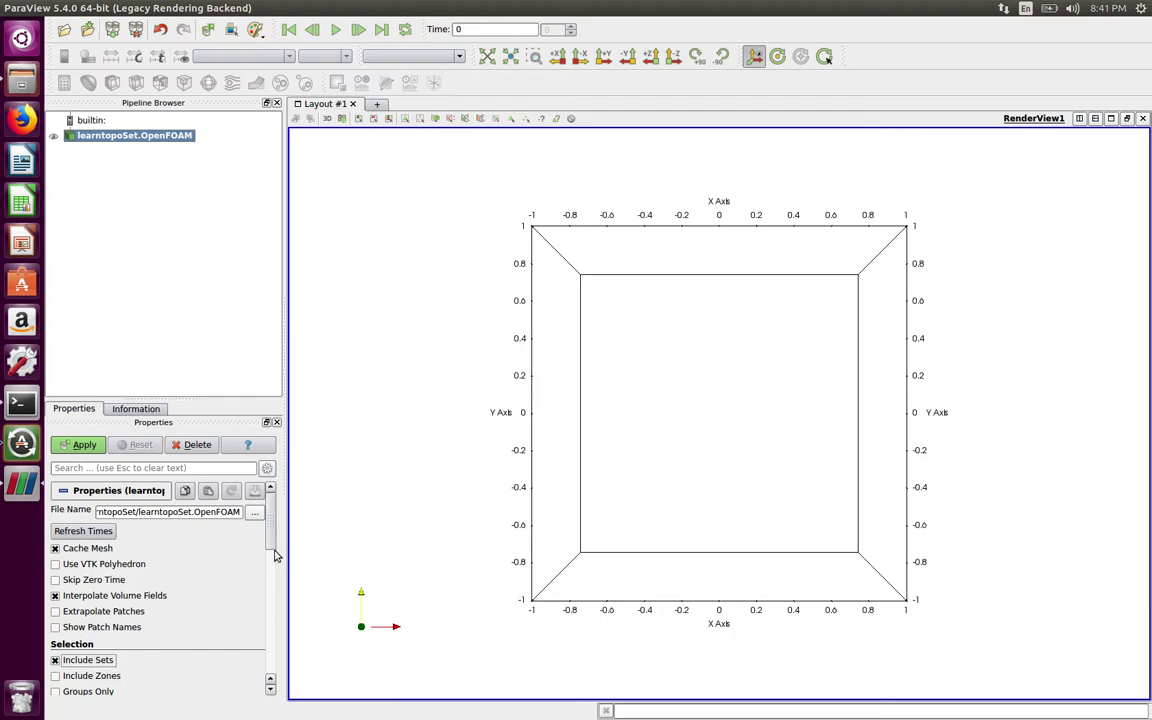
scroll(259, 557, down, 3)
click(59, 649)
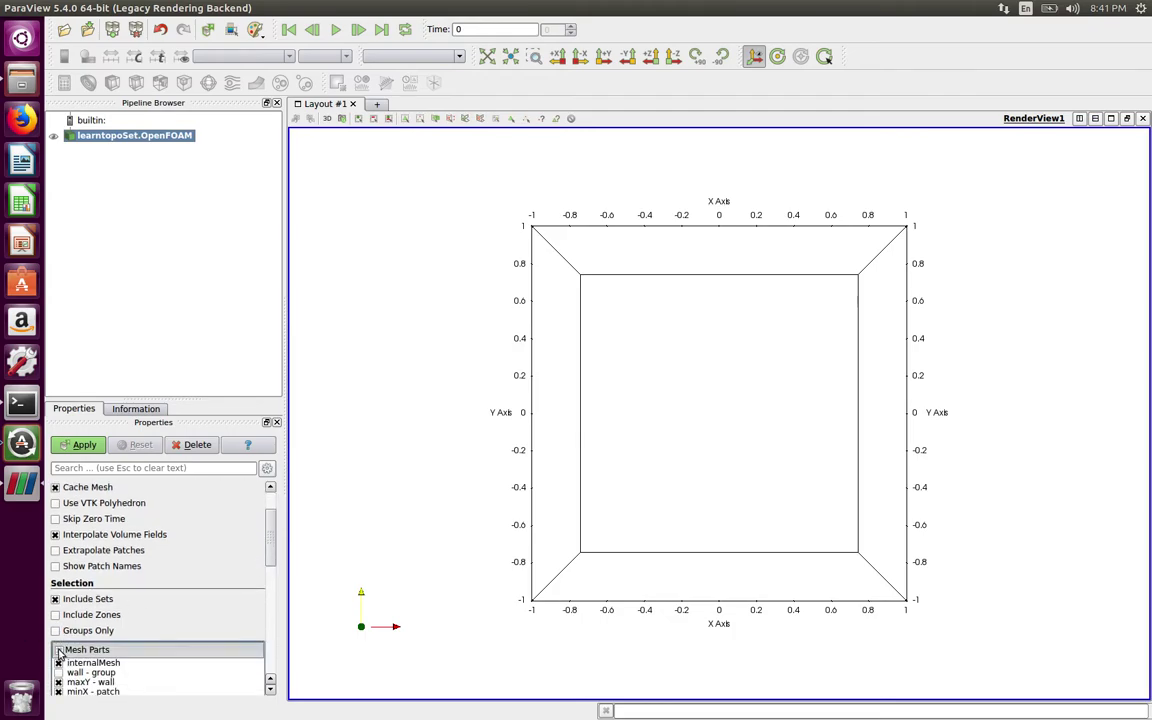
click(84, 444)
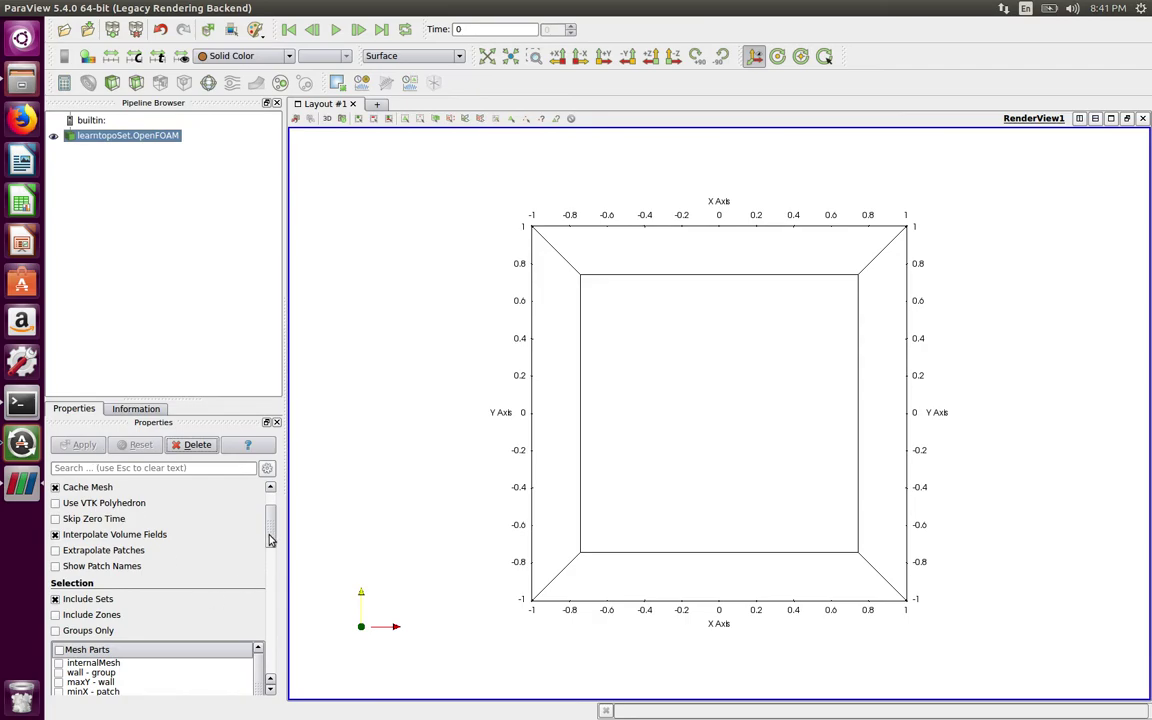
scroll(246, 485, down, 5)
click(58, 598)
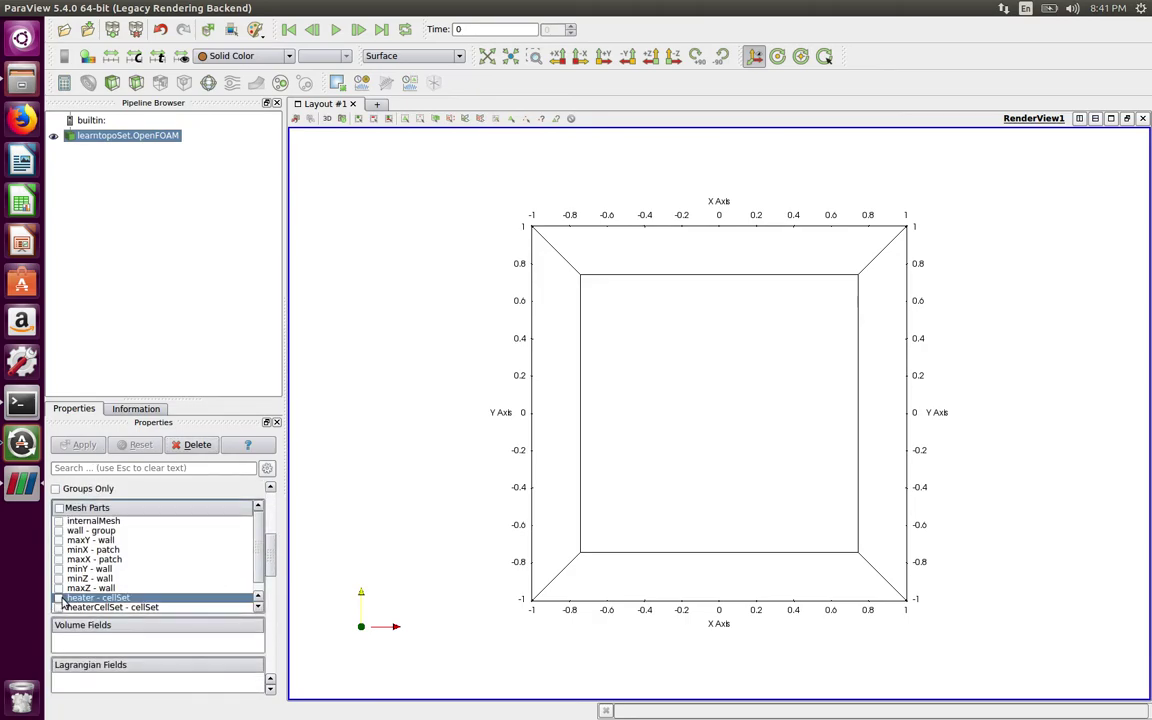
click(84, 444)
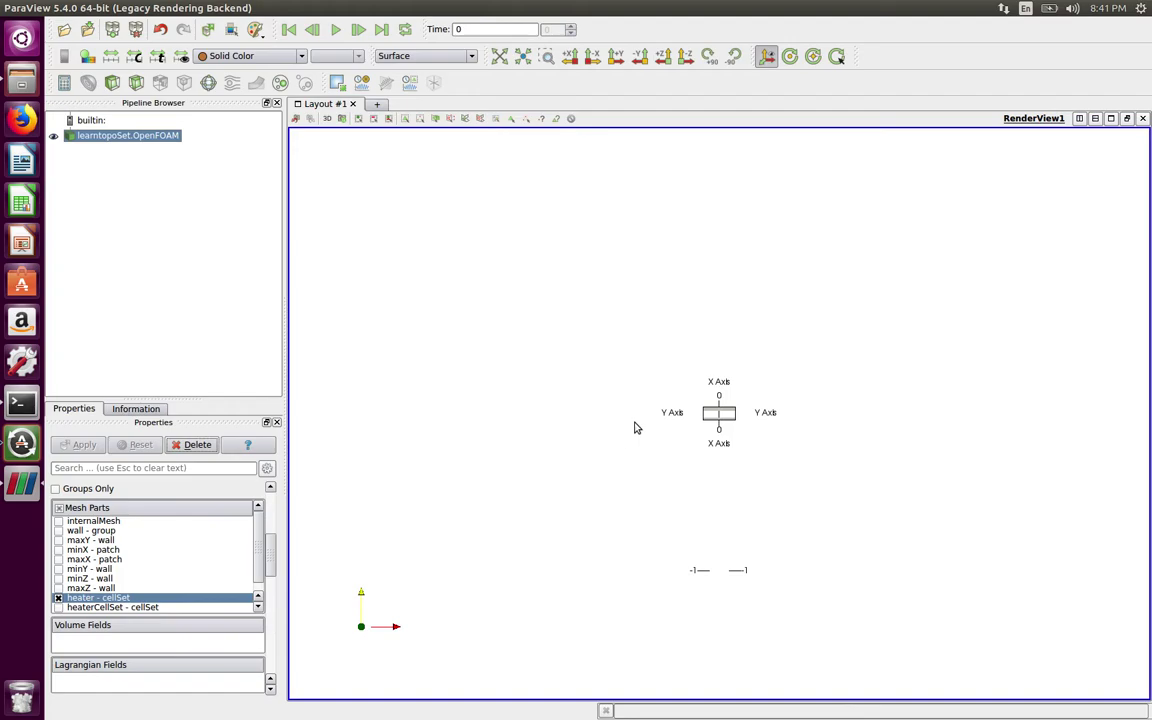
Render the heater cells as Surface With Edges and orbit to inspect the flat lower slab.
scroll(716, 428, up, 10)
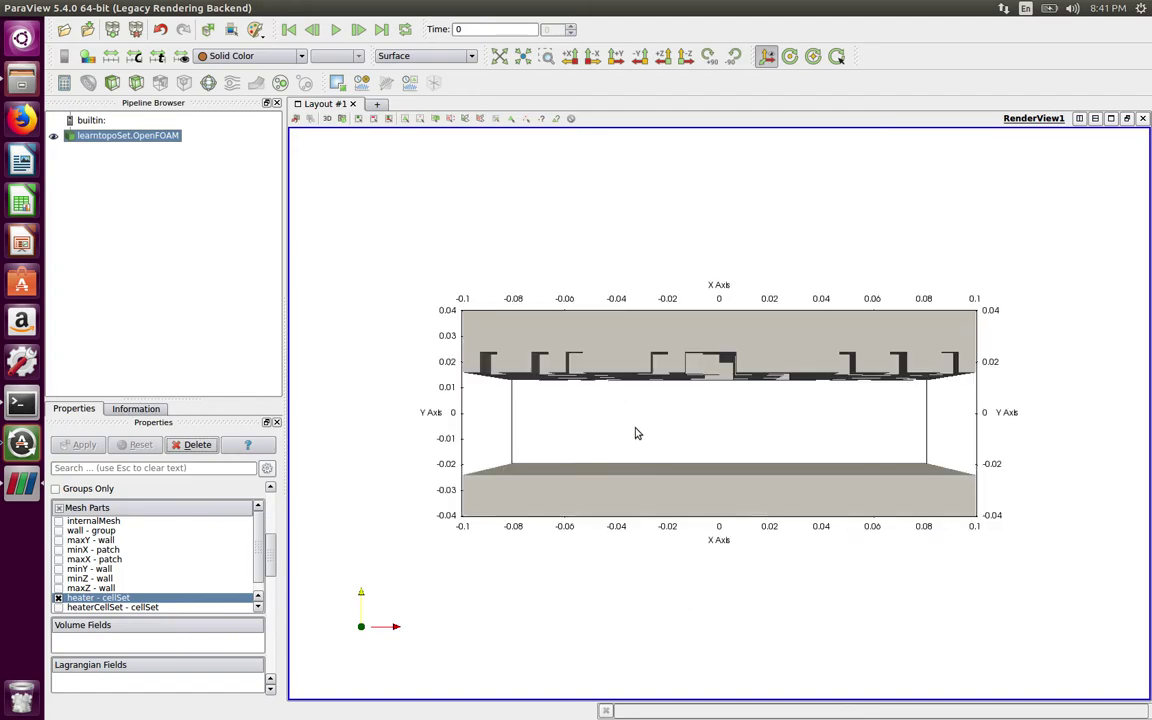
drag(643, 409, 629, 378)
click(420, 56)
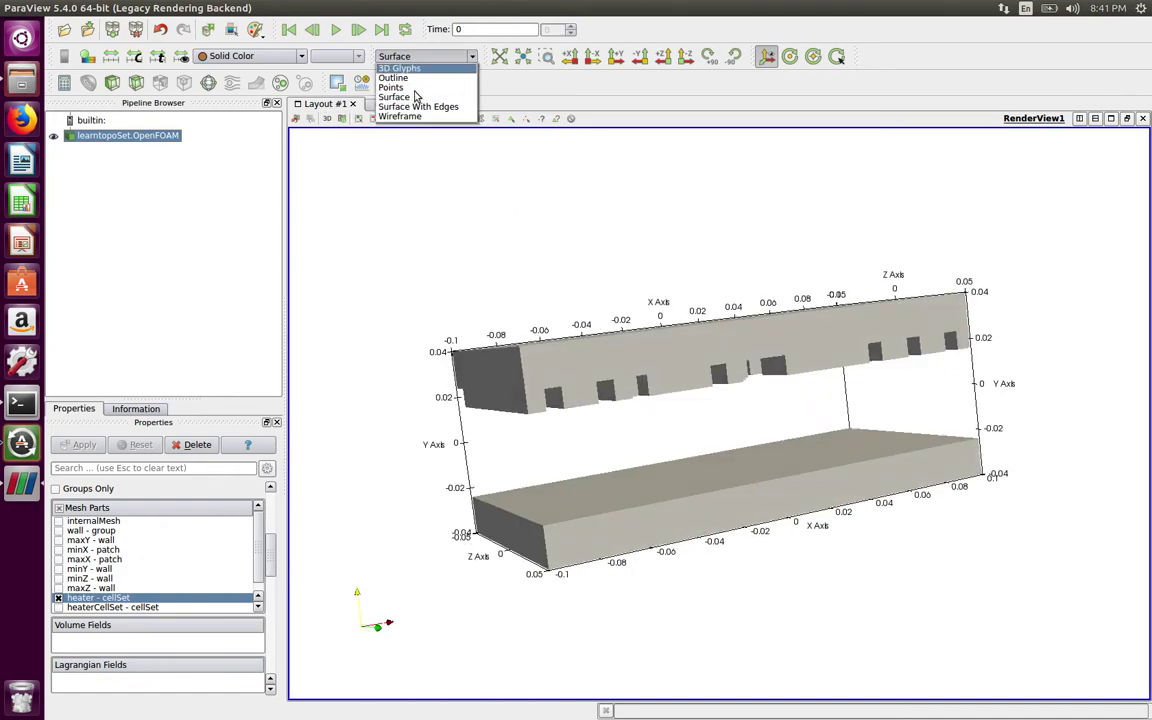
click(418, 106)
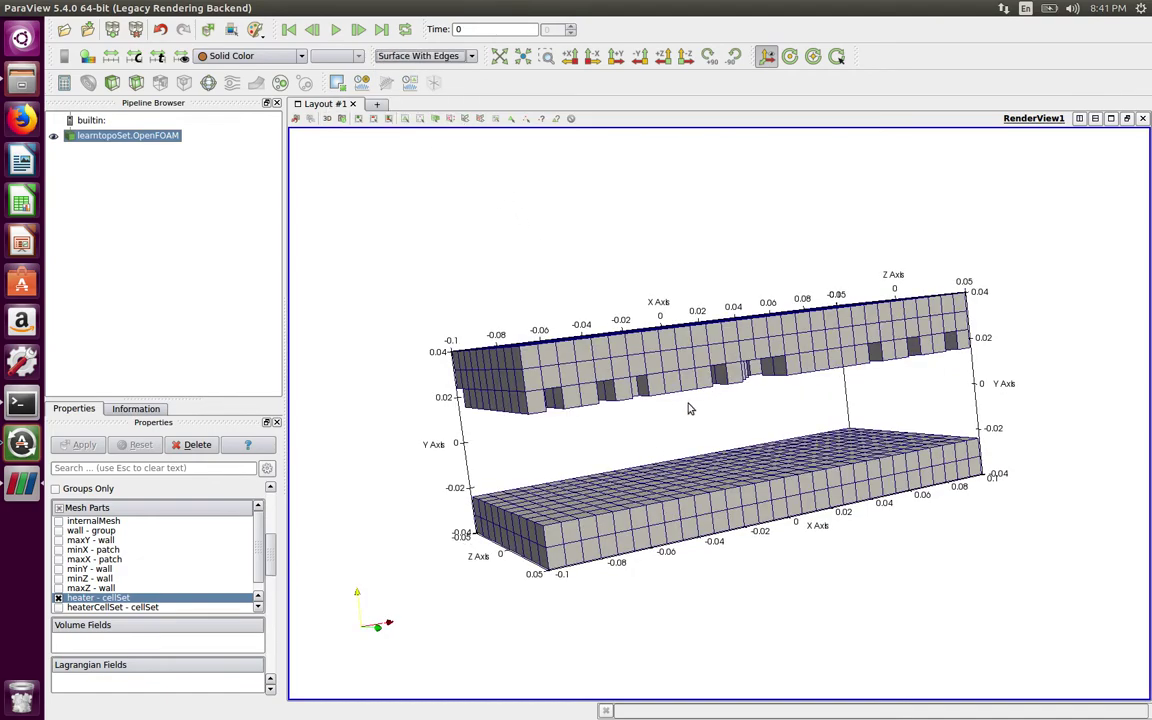
mouse_move(684, 406)
mouse_down()
mouse_move(625, 417)
mouse_move(702, 404)
mouse_up()
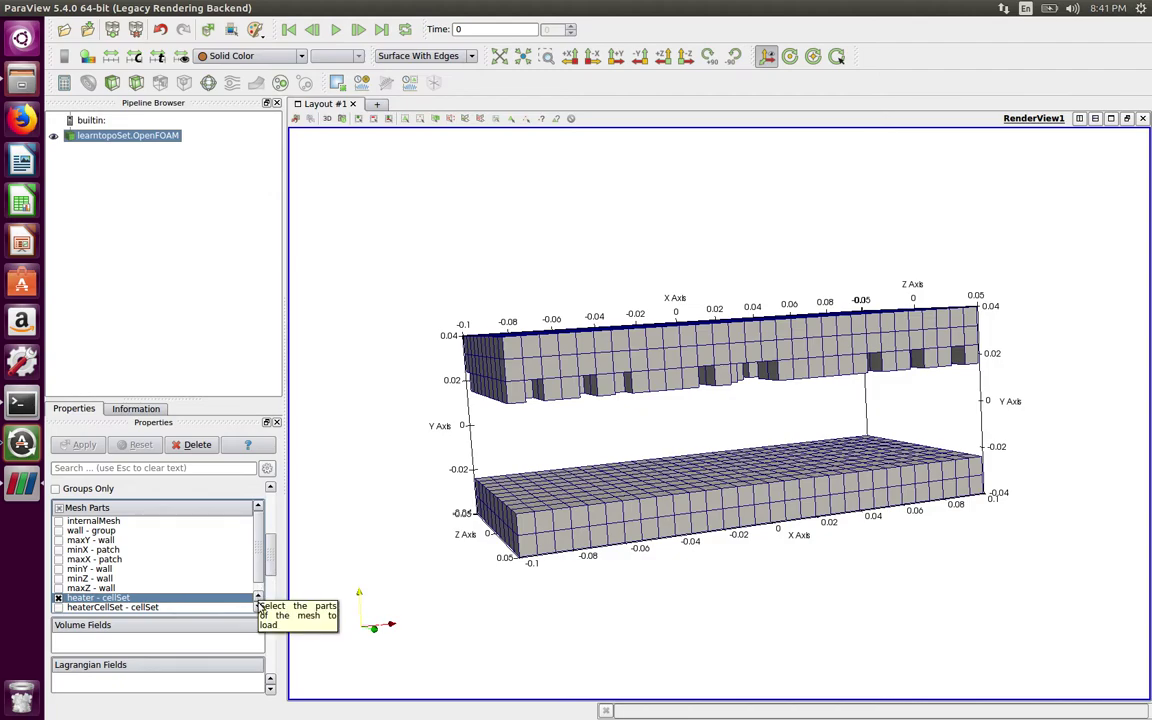
click(258, 605)
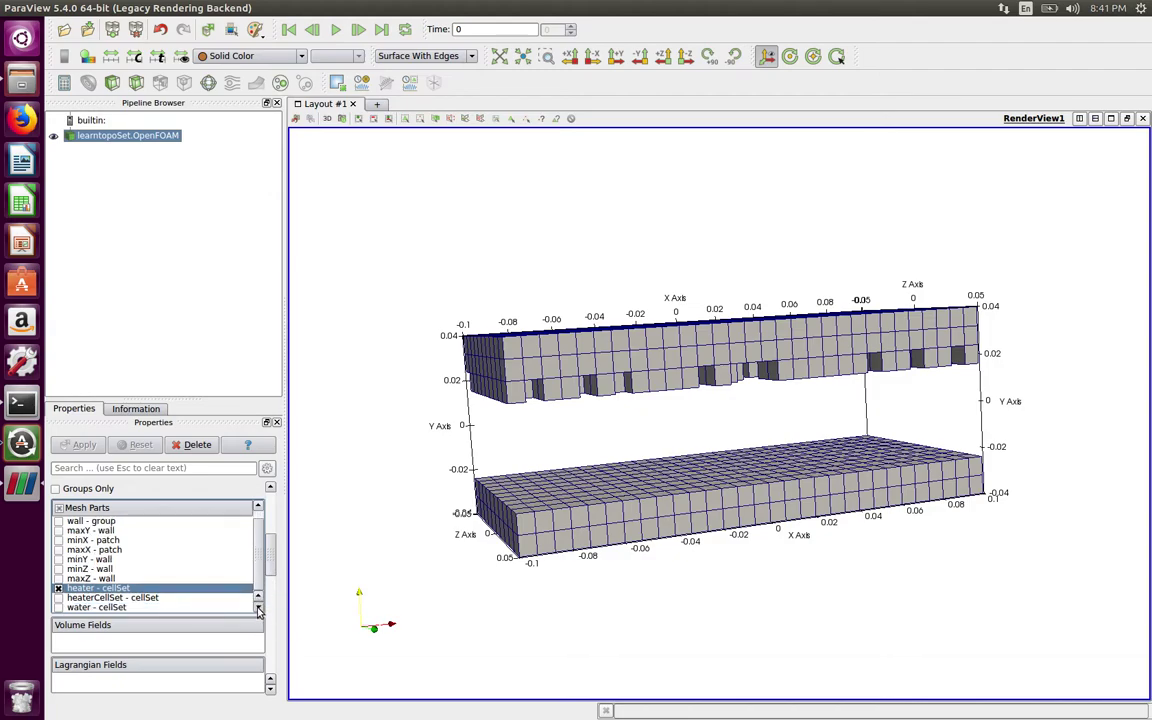
Swap heater - cellSet for water - cellSet, apply, and orbit toward a top-down view.
click(58, 607)
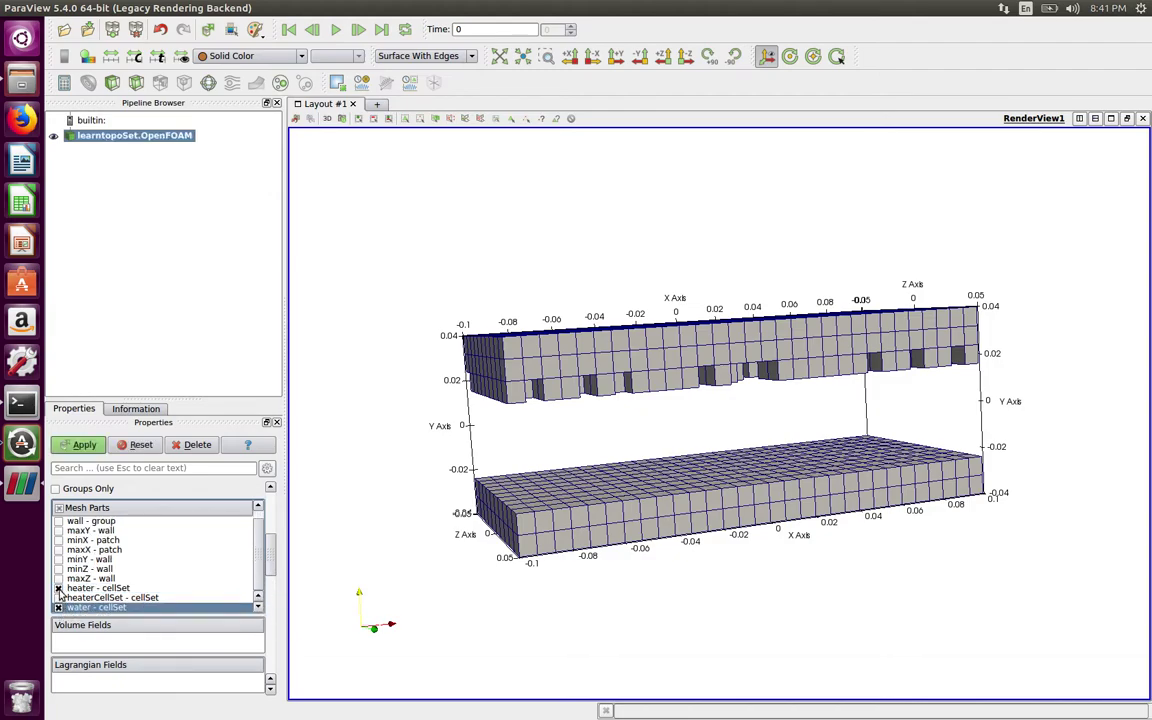
click(58, 588)
click(80, 447)
drag(694, 437, 724, 457)
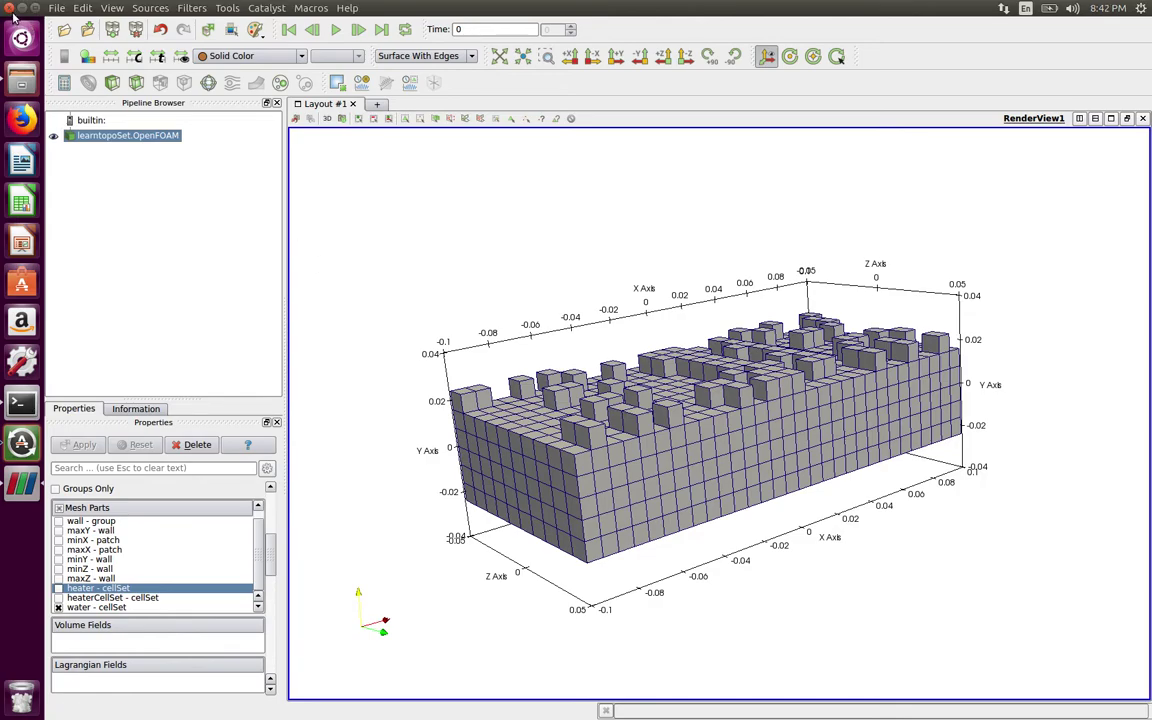
Quit ParaView with Ctrl+Q and go up to the learntopoSet folder in Files.
key(ctrl+q)
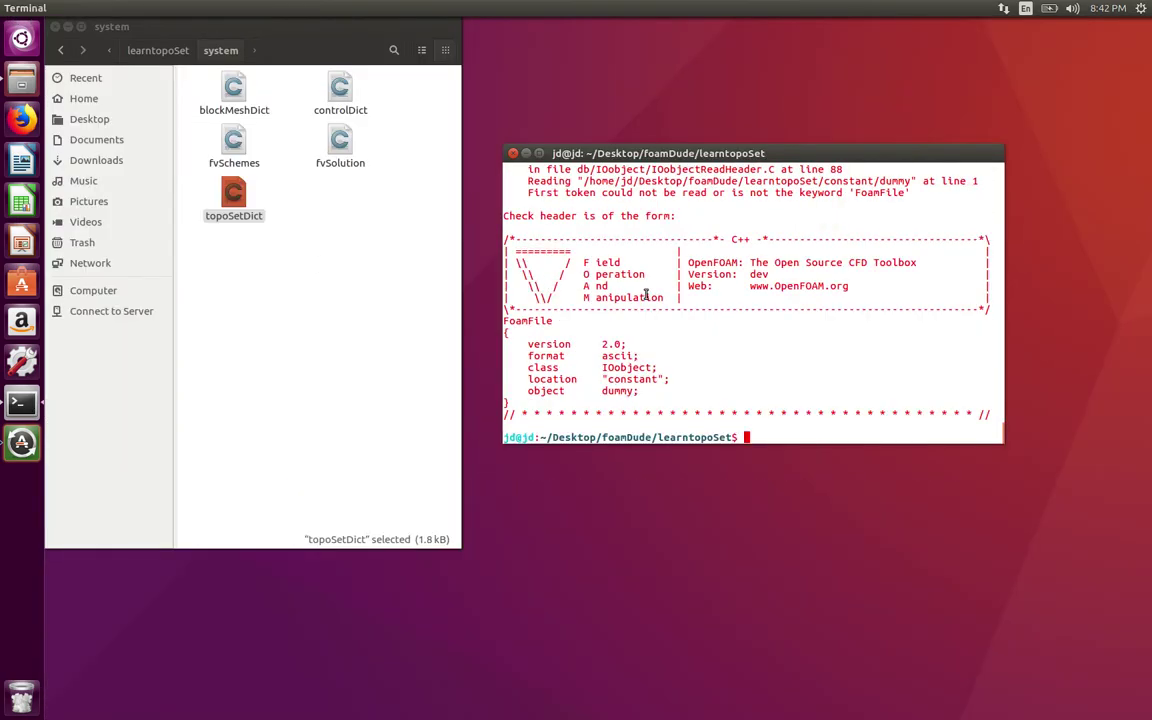
click(160, 50)
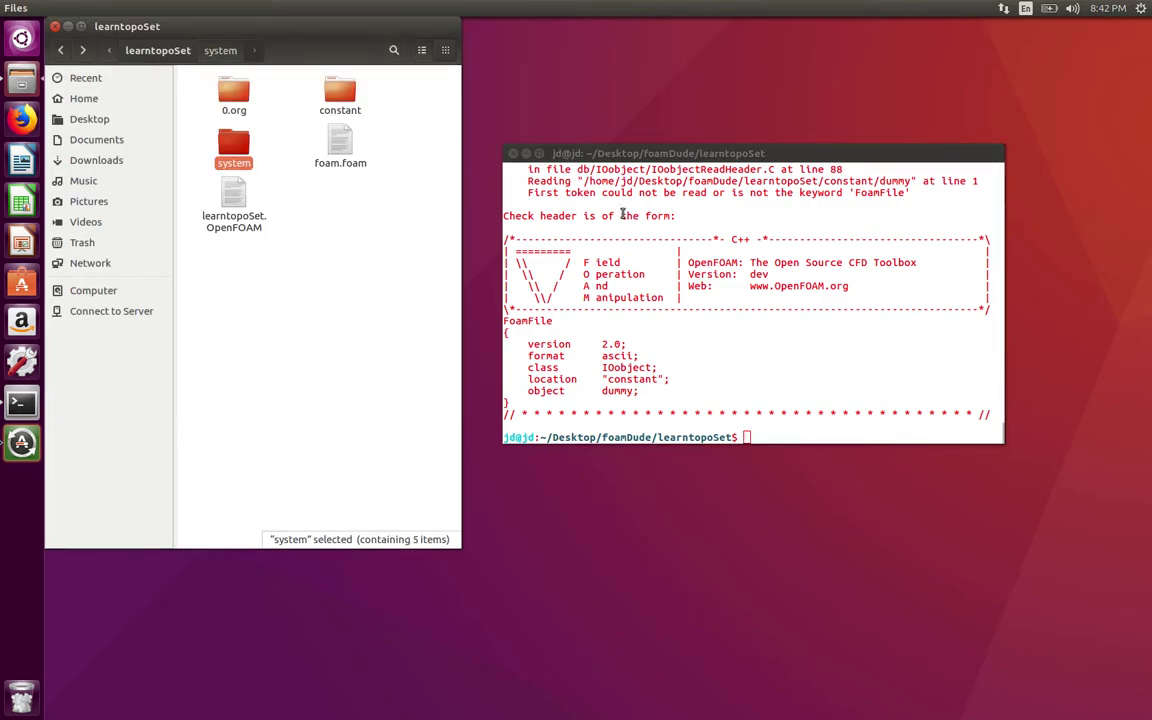
click(624, 215)
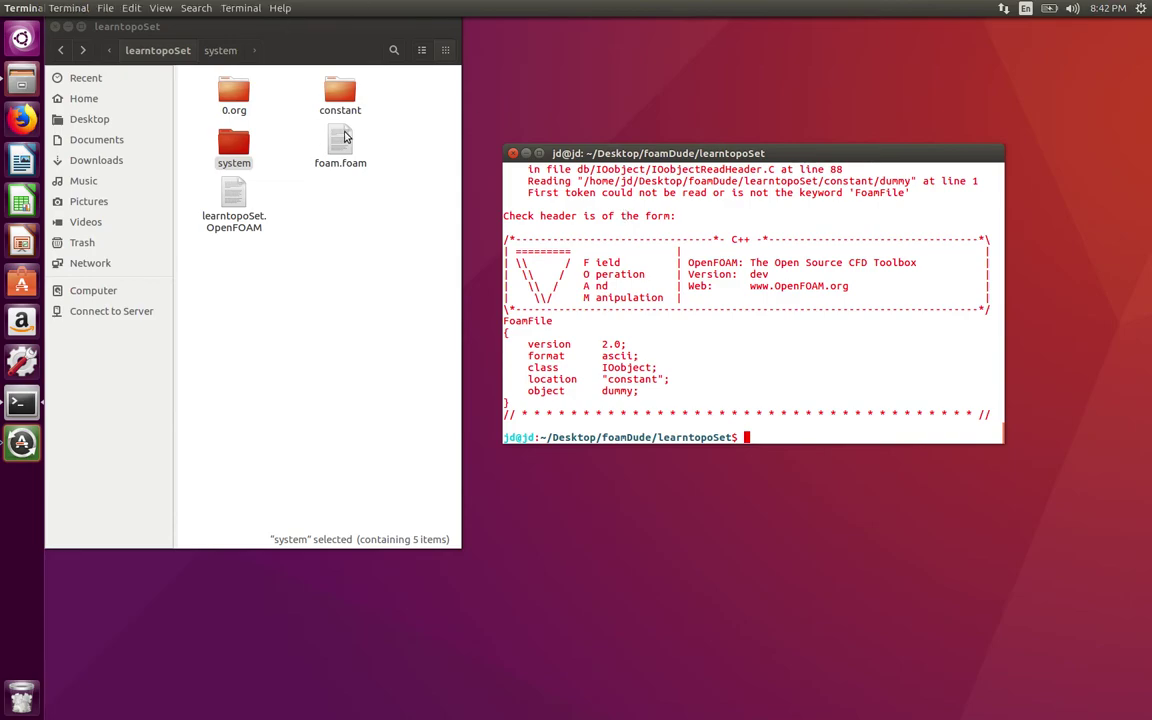
click(420, 108)
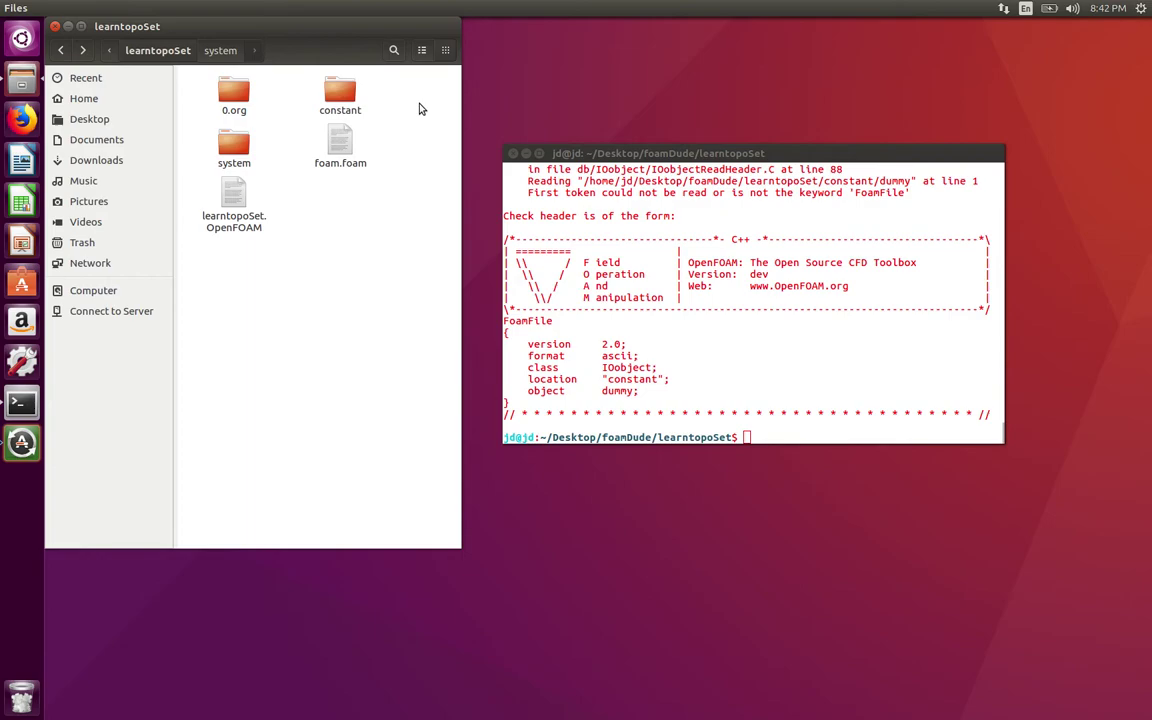
Browse into constant/polyMesh, then navigate back to the learntopoSet case folder.
double_click(340, 92)
double_click(233, 100)
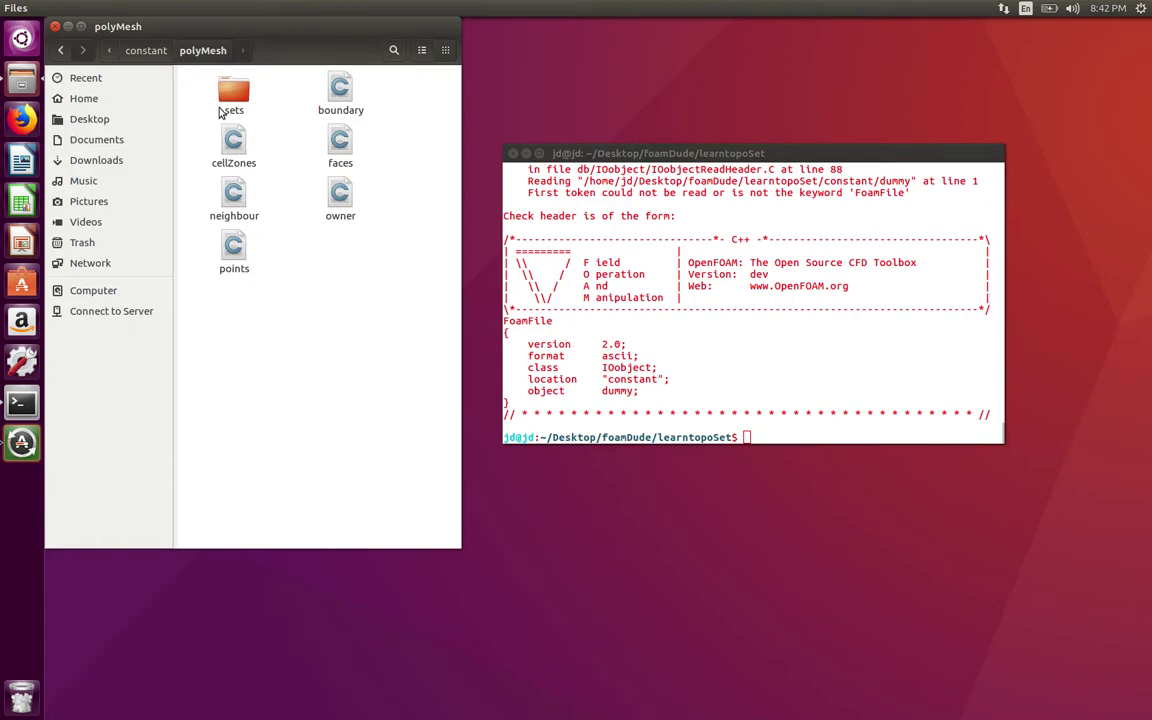
click(145, 50)
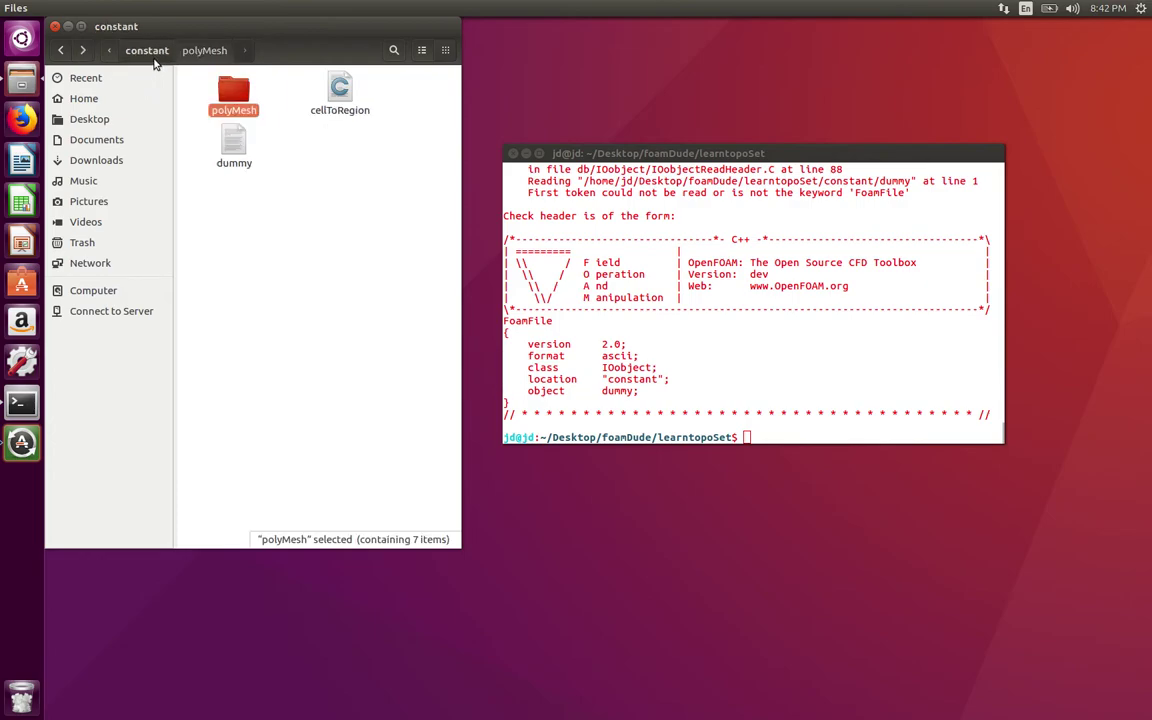
click(109, 50)
click(145, 50)
click(812, 418)
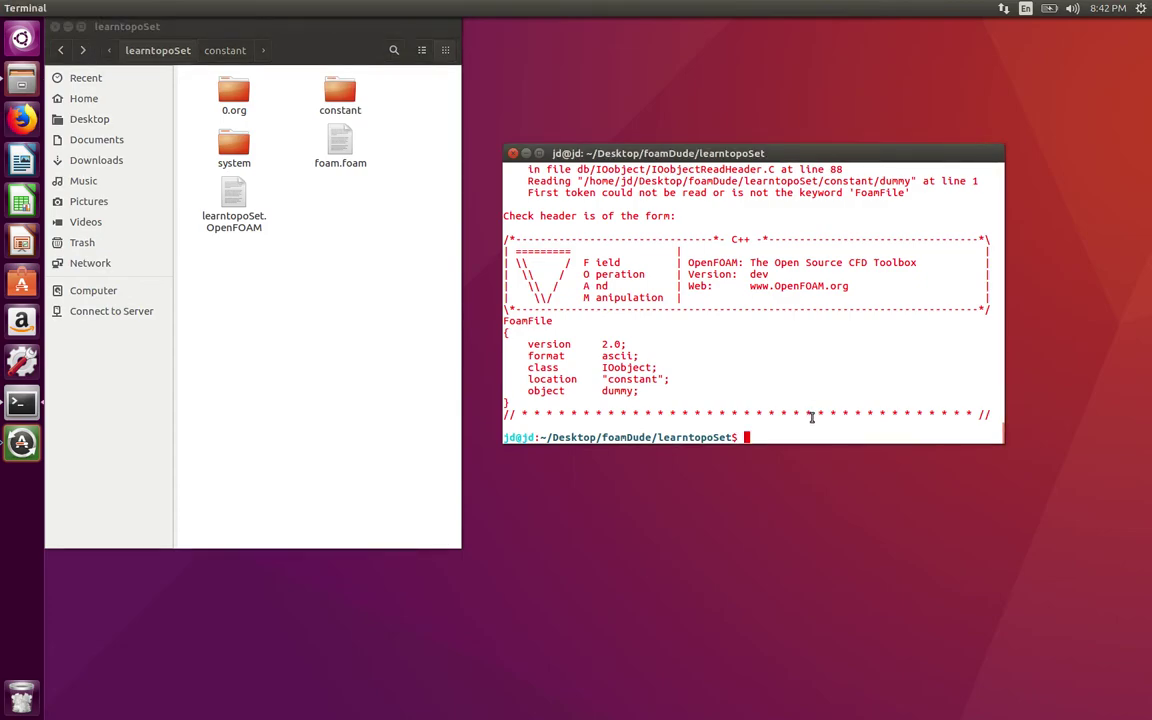
Enter splitMeshRegions -cellZonesOnly at the prompt with Tab completion, leaving it unrun.
text(splitMeshR)
key(Tab)
text(-)
key(Tab)
key(Tab)
text(ce)
key(Tab)
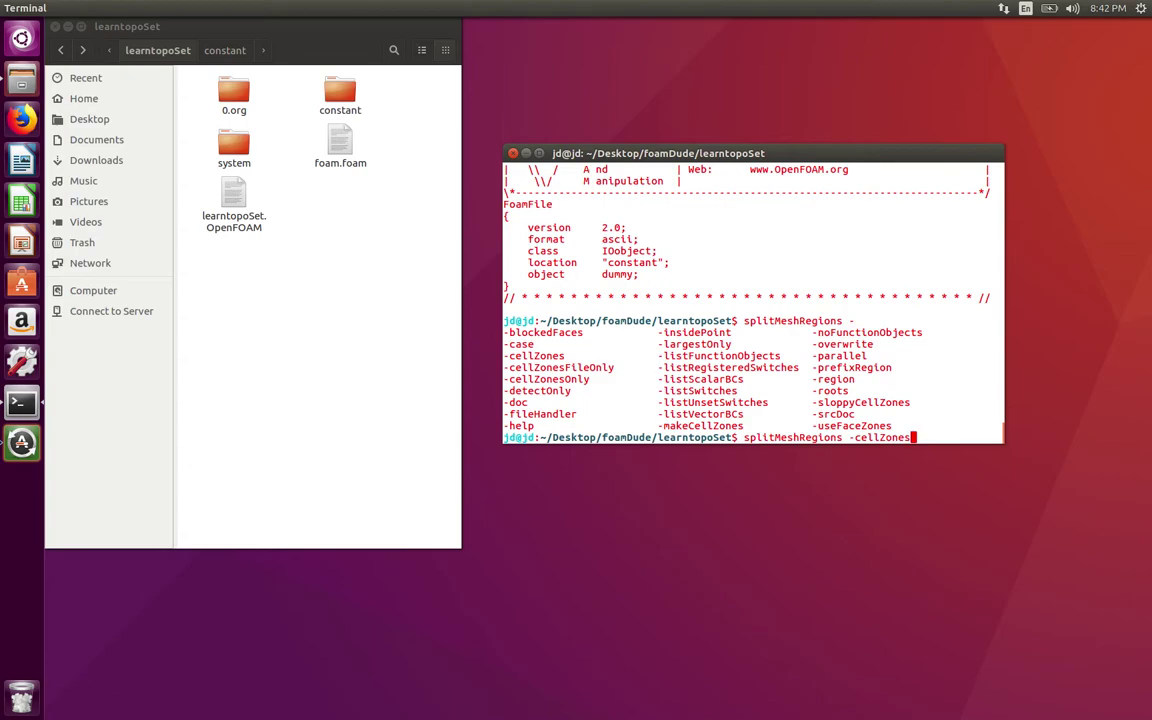
text(Only)
key(BackSpace)
key(BackSpace)
key(BackSpace)
key(BackSpace)
key(BackSpace)
text(s)
text(Only)
Open system/topoSetDict in gedit from the file manager.
click(238, 150)
double_click(238, 150)
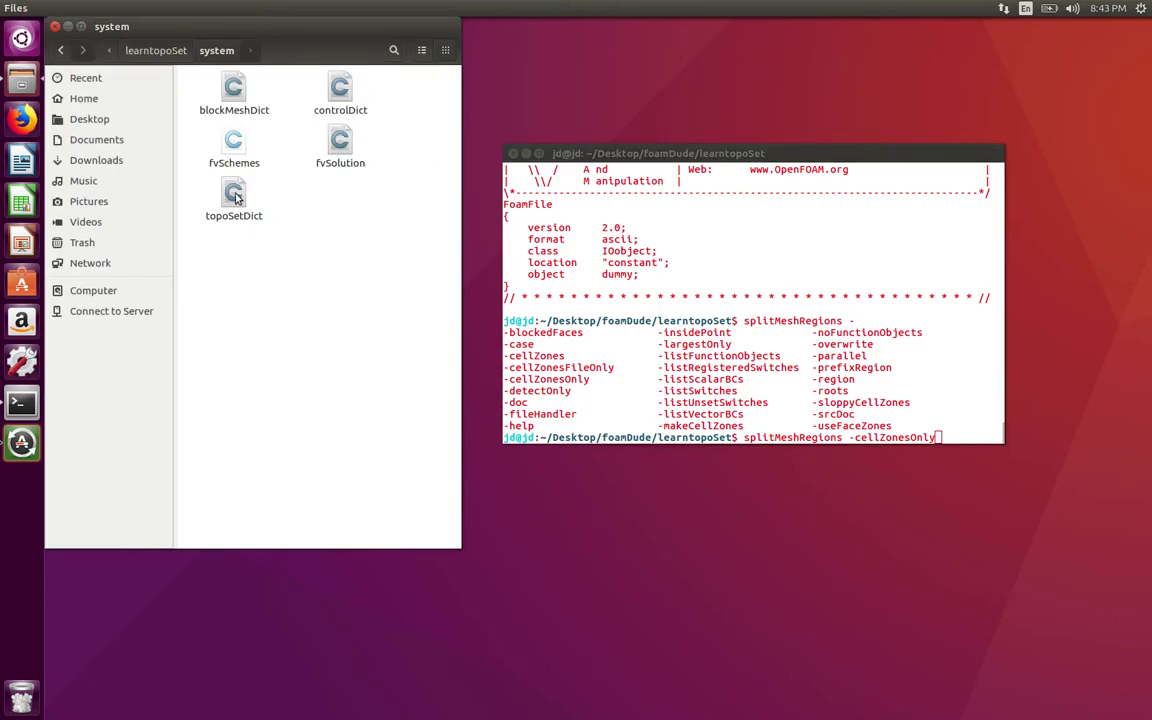
double_click(233, 200)
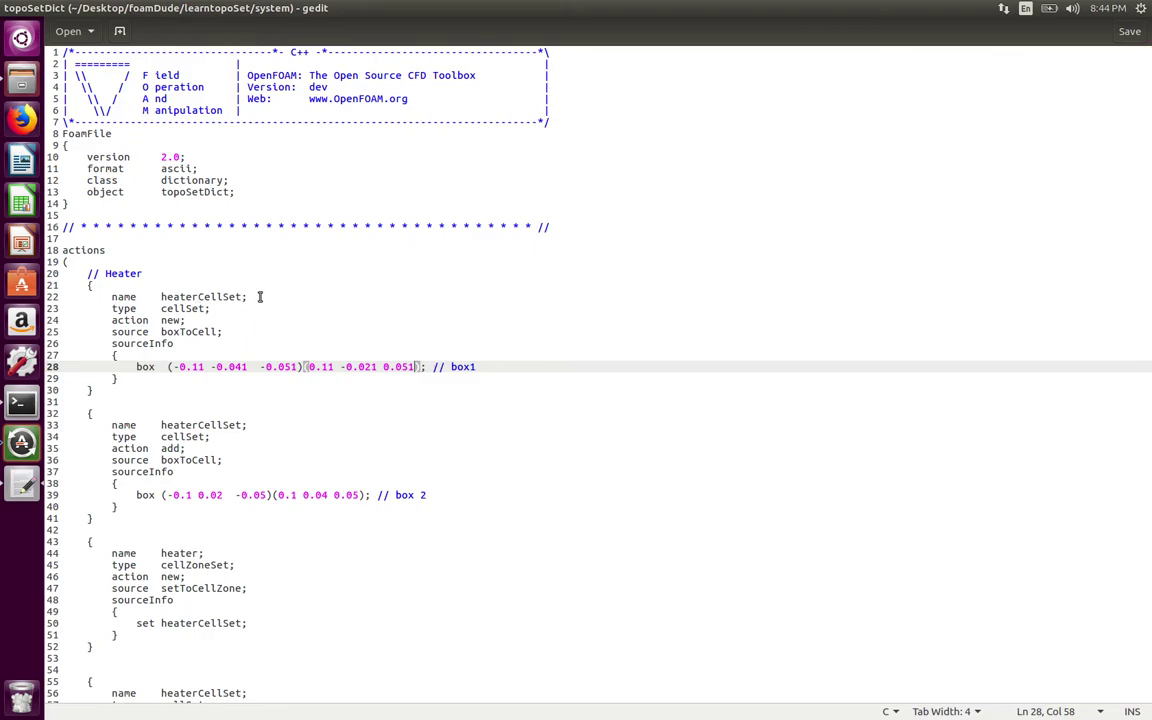
Review the add action on line 35, then close the topoSetDict editor.
click(175, 448)
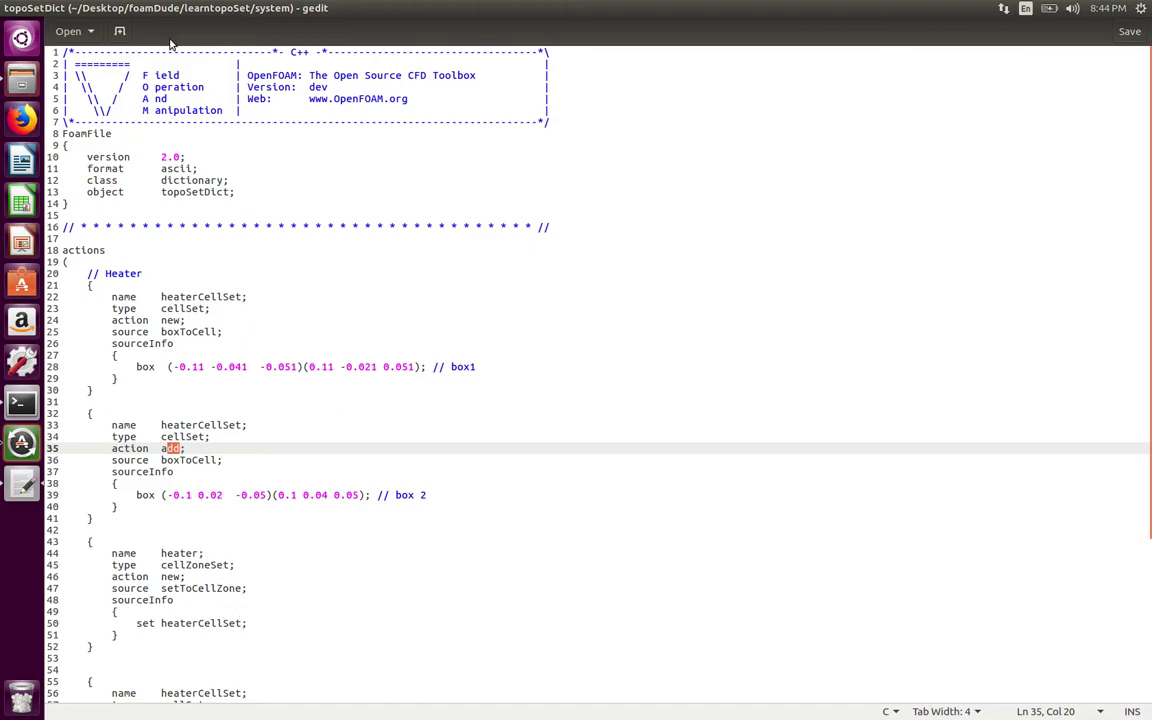
mouse_move(18, 28)
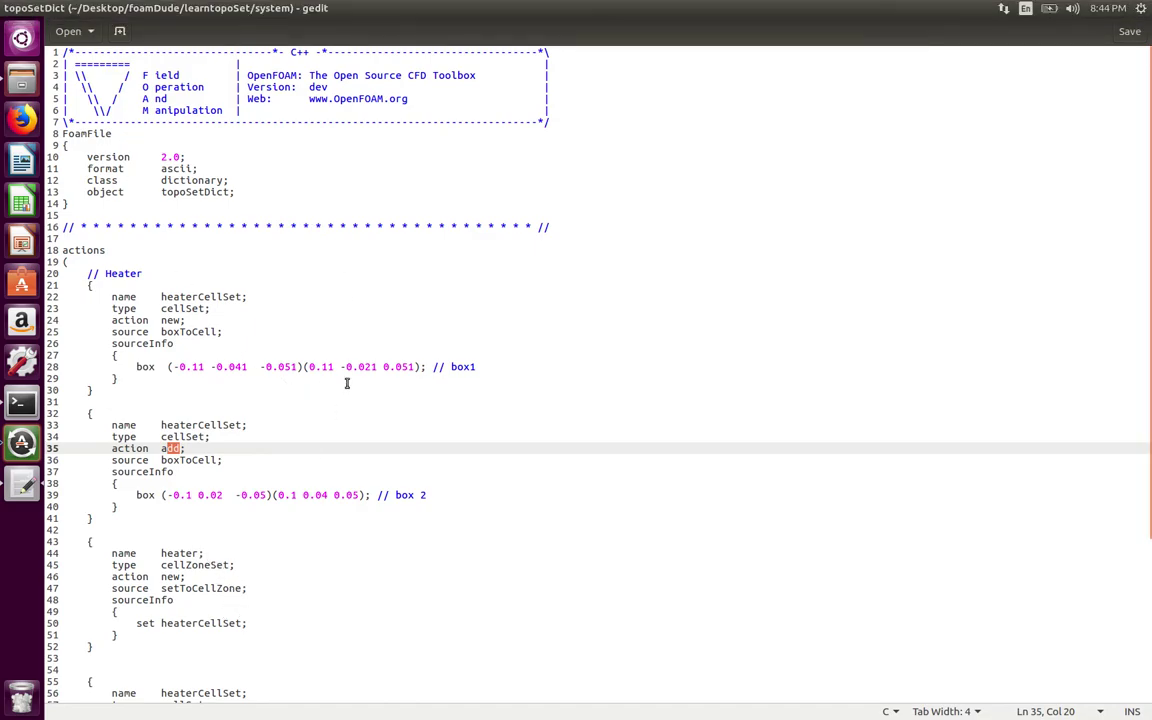
click(347, 379)
click(9, 8)
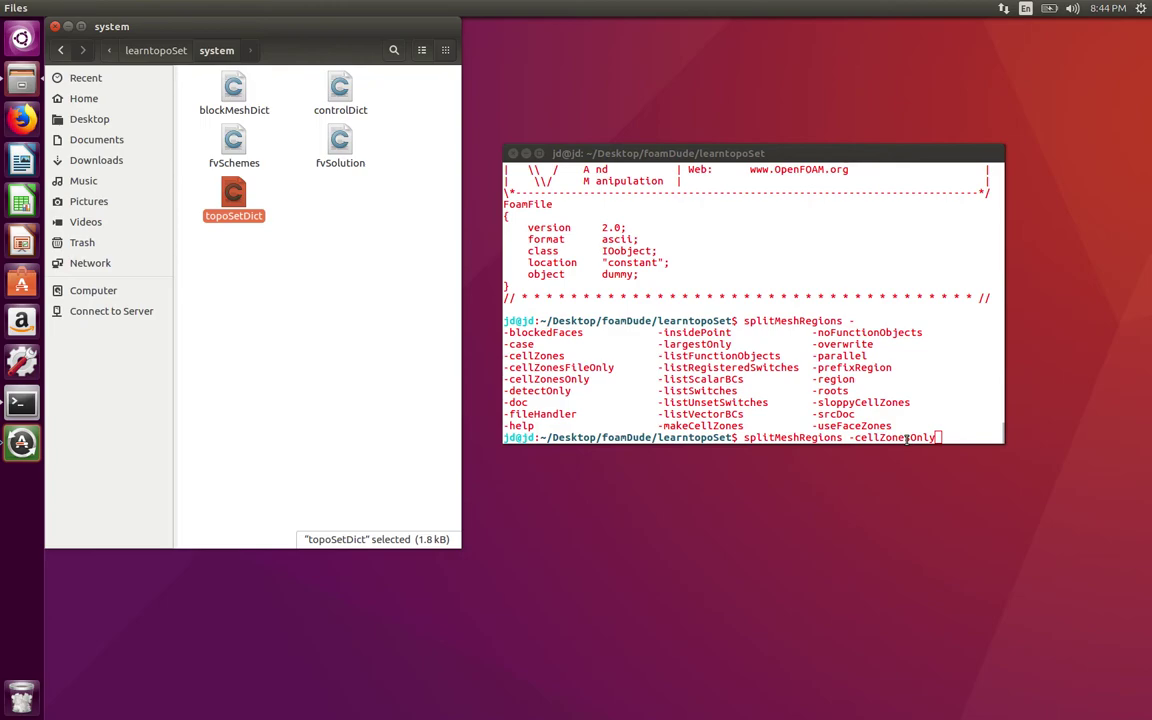
Run splitMeshRegions -cellZonesOnly -overwrite to split the mesh in place.
click(974, 412)
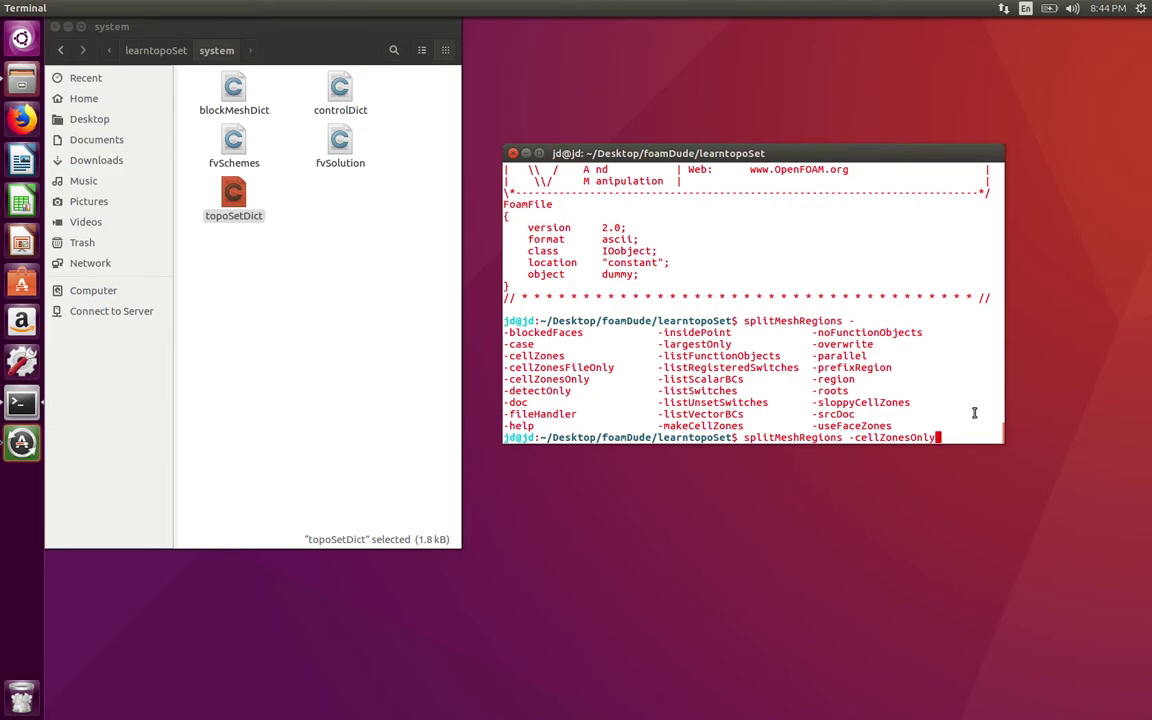
text(-overwrite)
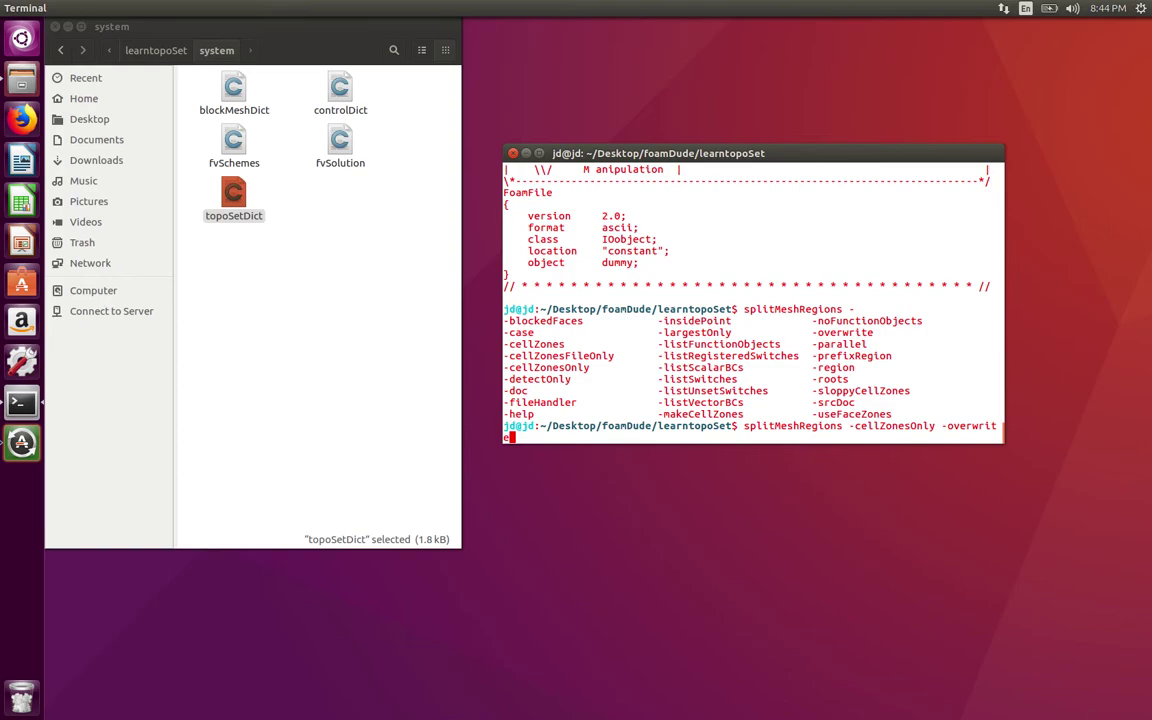
key(Return)
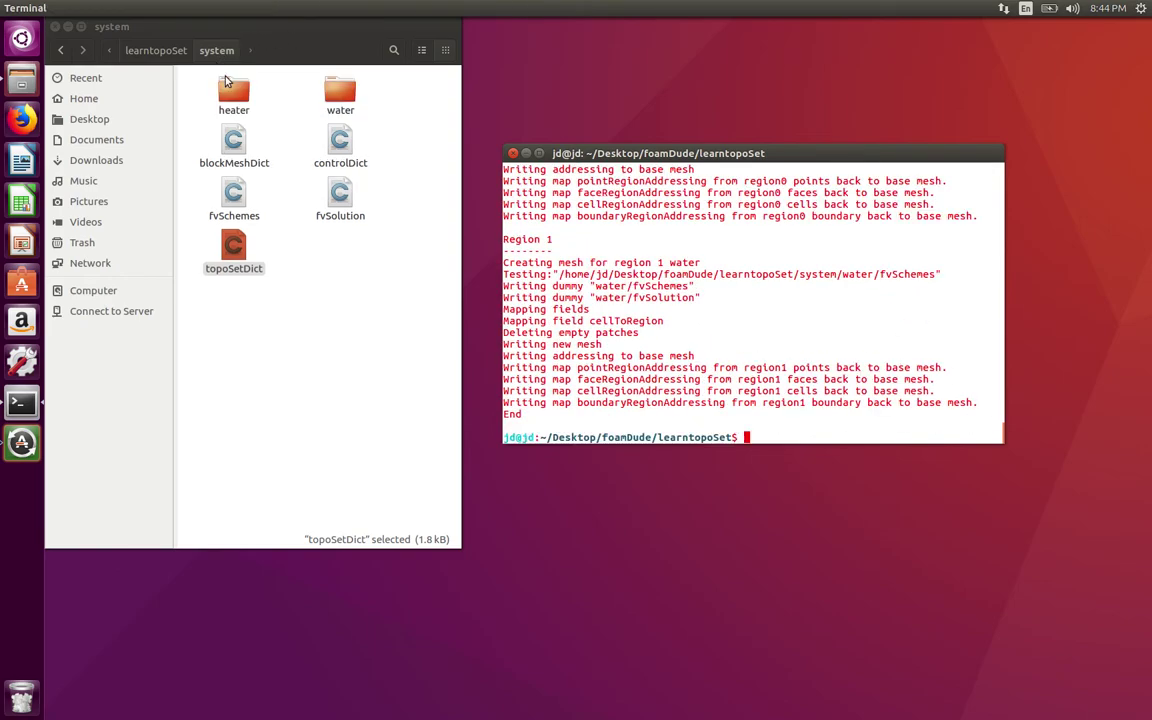
Browse the 0 and constant folders to confirm the new heater and water regions.
click(180, 52)
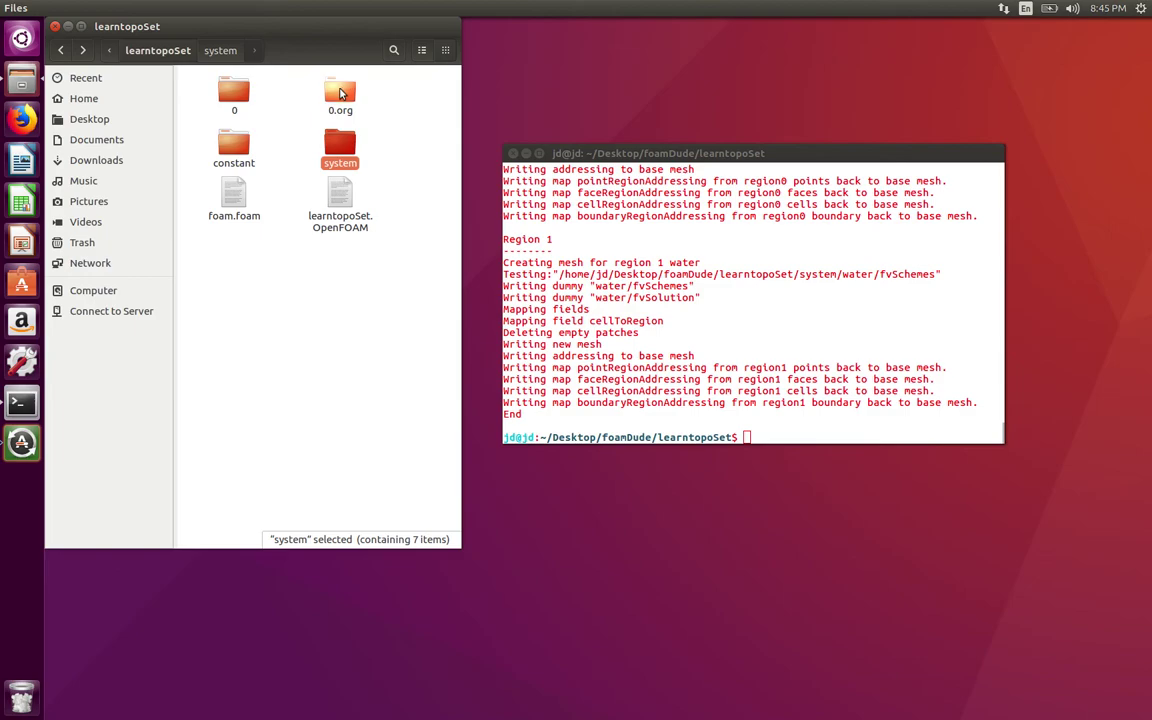
double_click(229, 100)
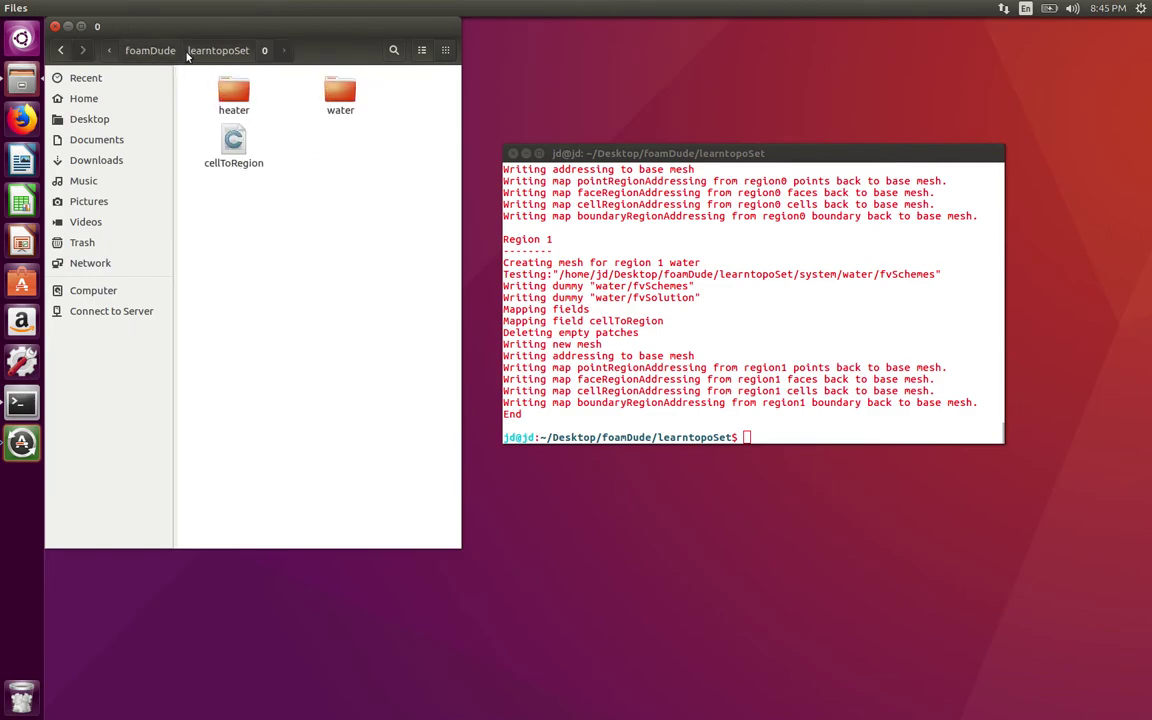
key(BackSpace)
key(Down)
key(Return)
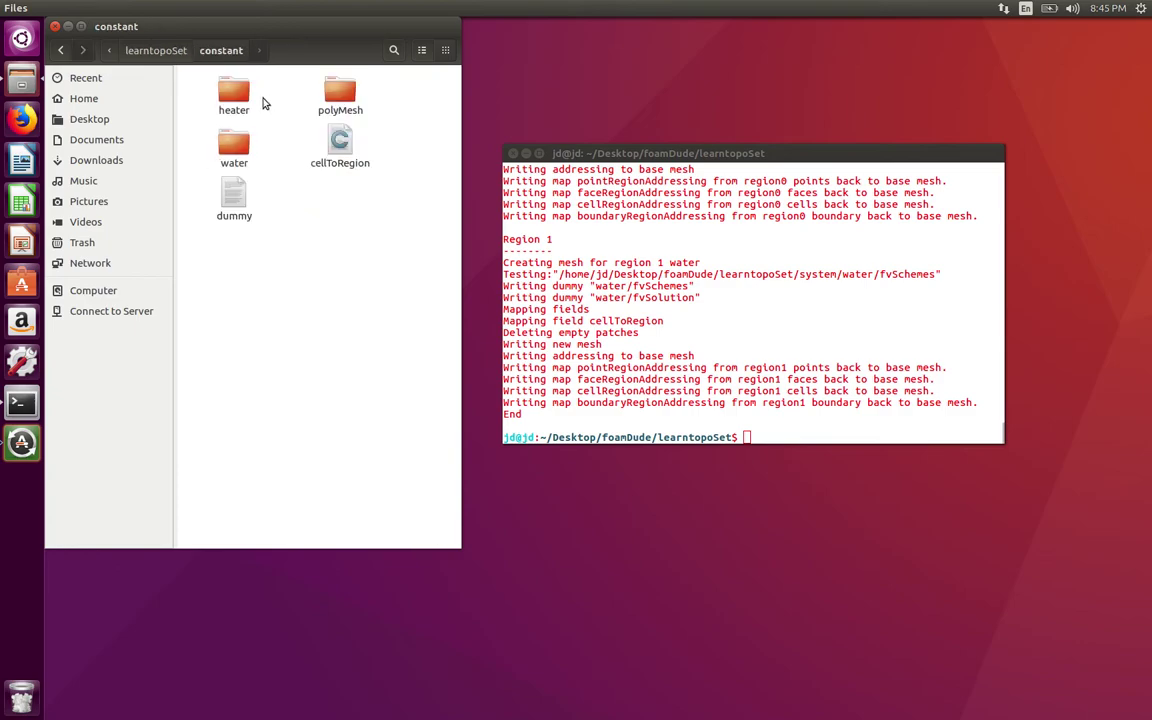
click(758, 265)
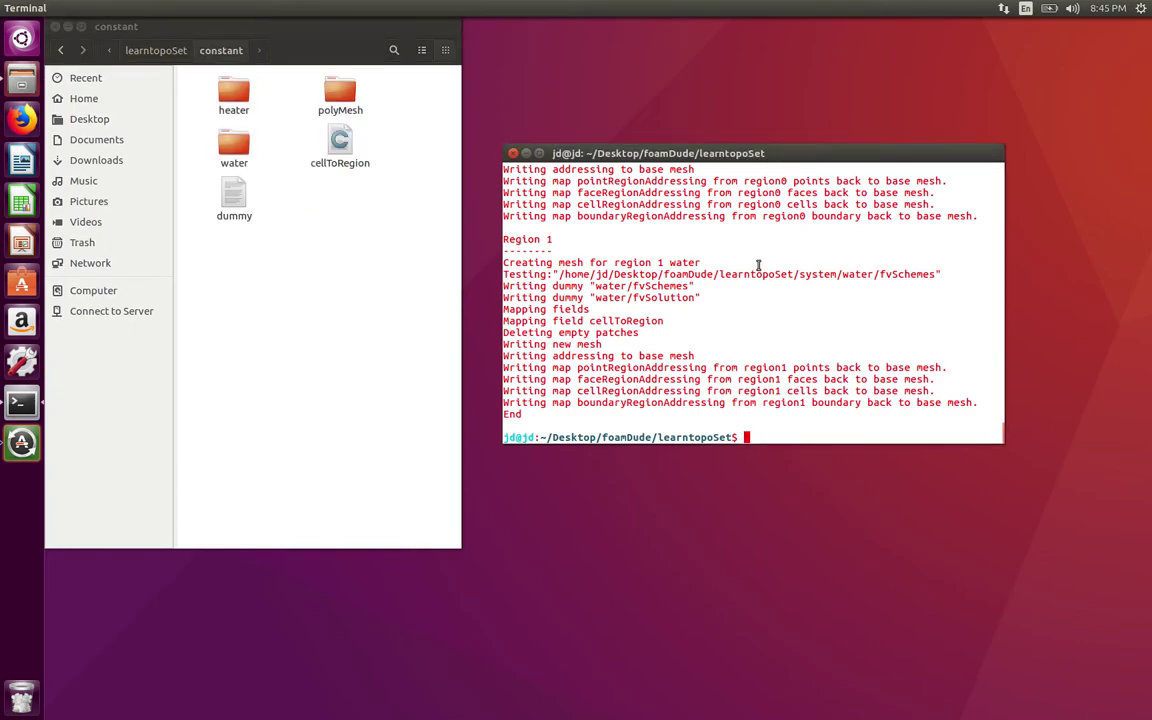
Launch paraFoam and apply to load the learntopoSet case.
text(paraFoam)
key(Return)
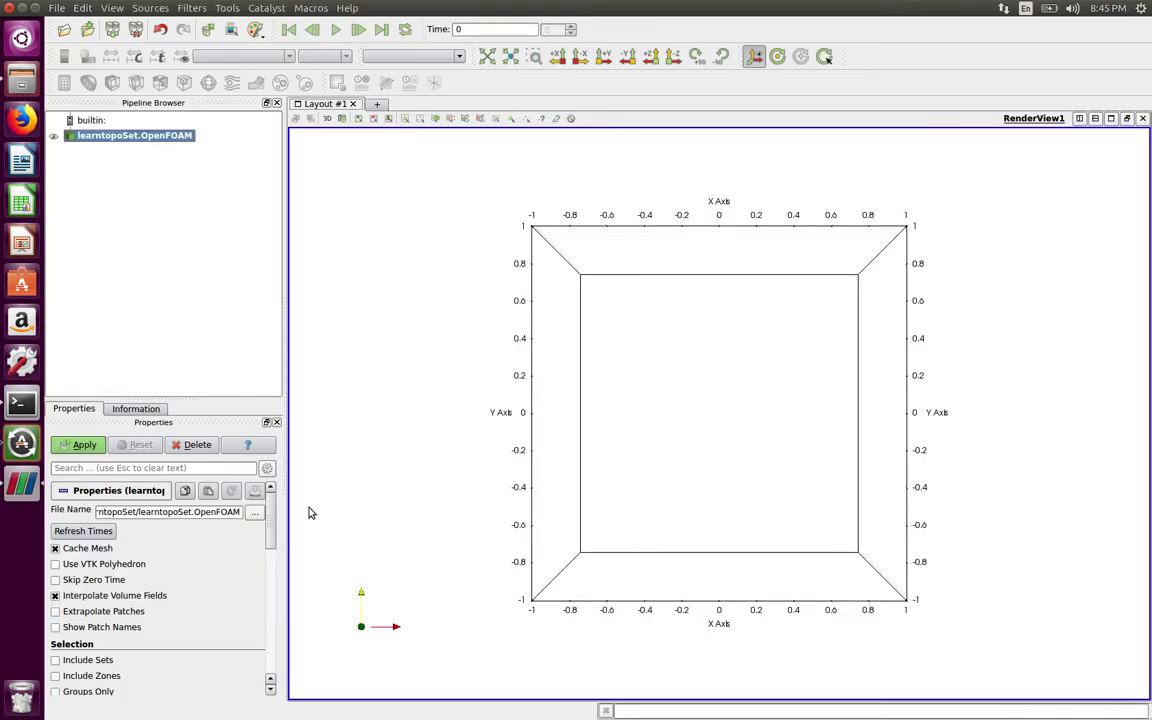
scroll(270, 566, down, 4)
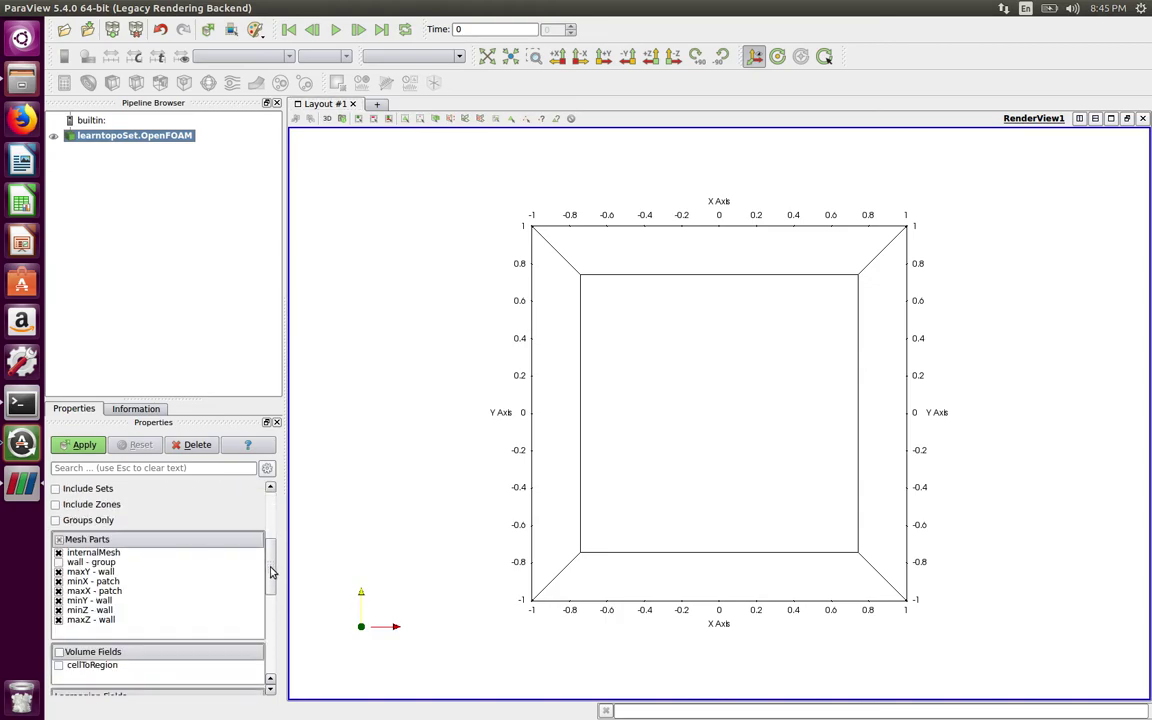
scroll(270, 568, down, 1)
scroll(200, 530, up, 3)
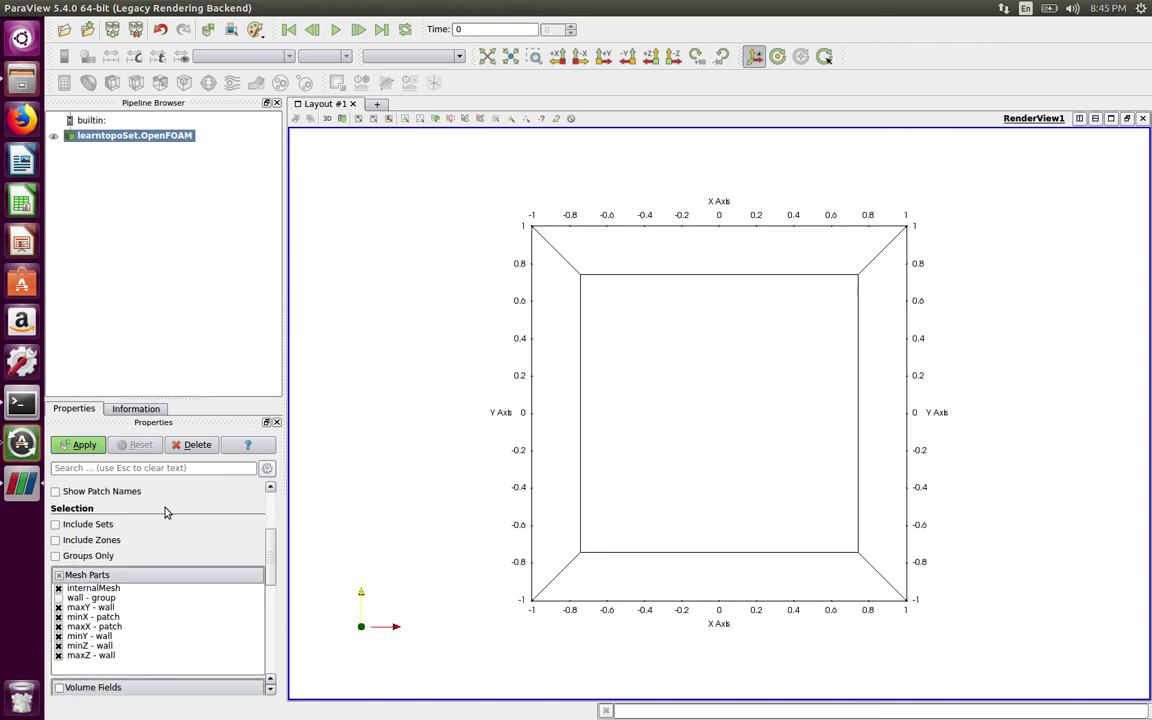
click(87, 445)
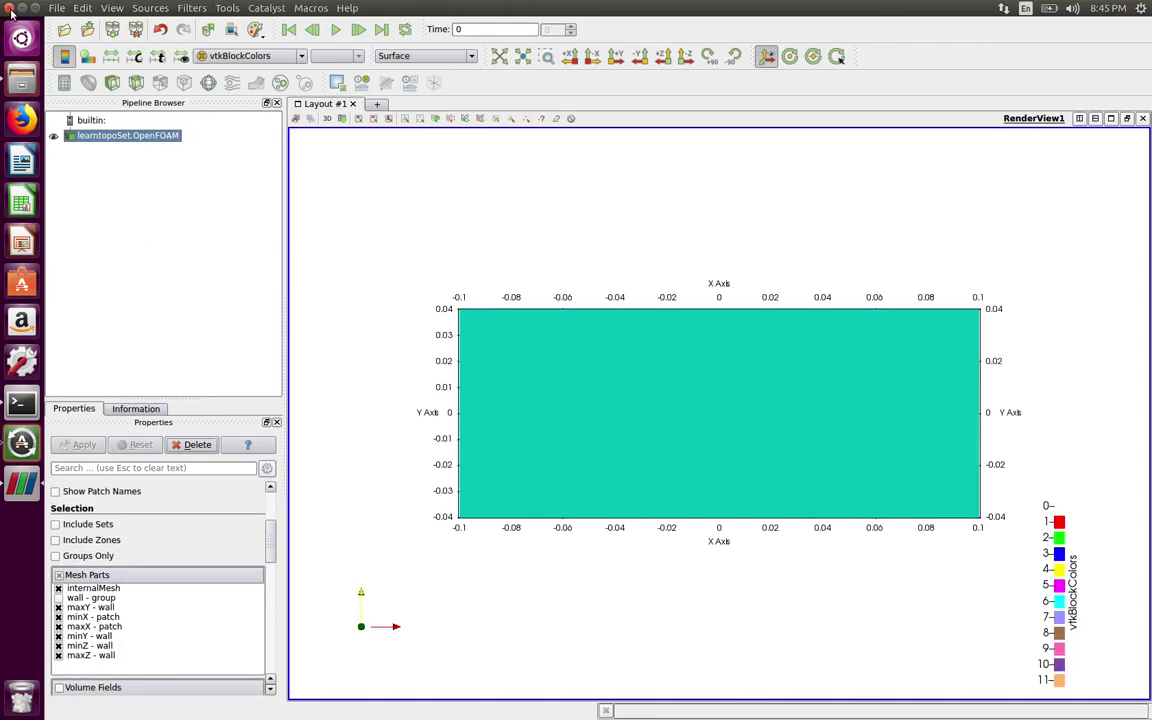
Close ParaView and relaunch it with paraFoam -builtin.
click(9, 9)
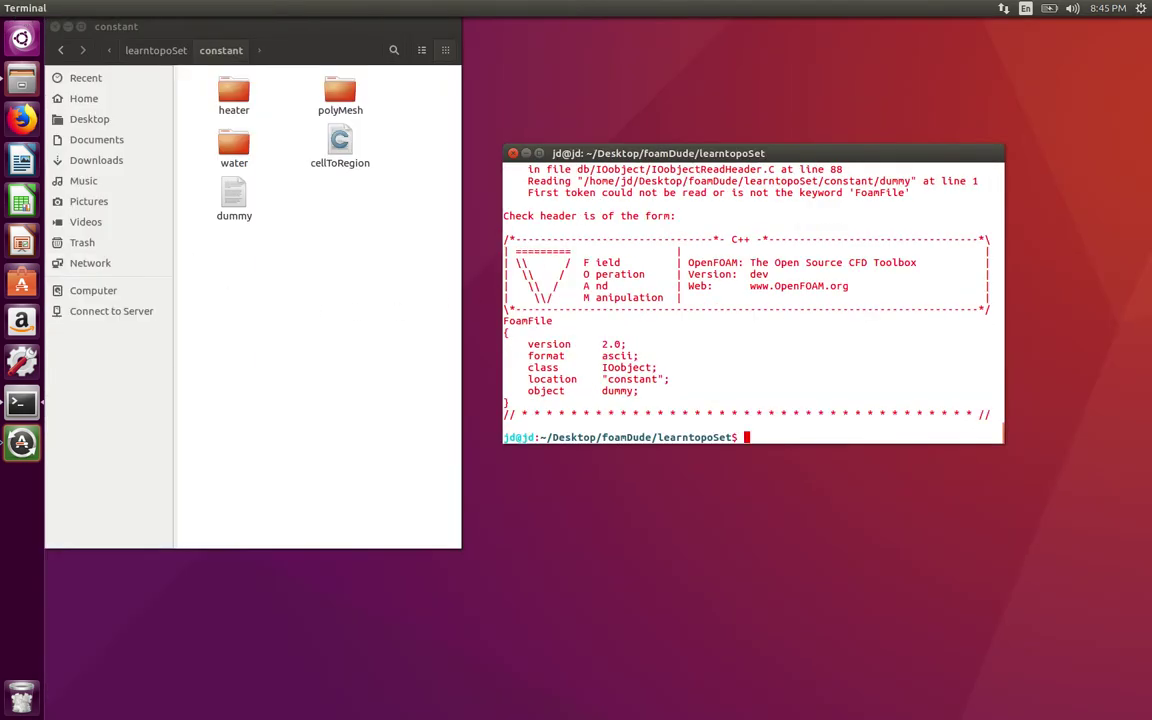
text(paraFoam -u)
key(BackSpace)
text(builtin)
key(Return)
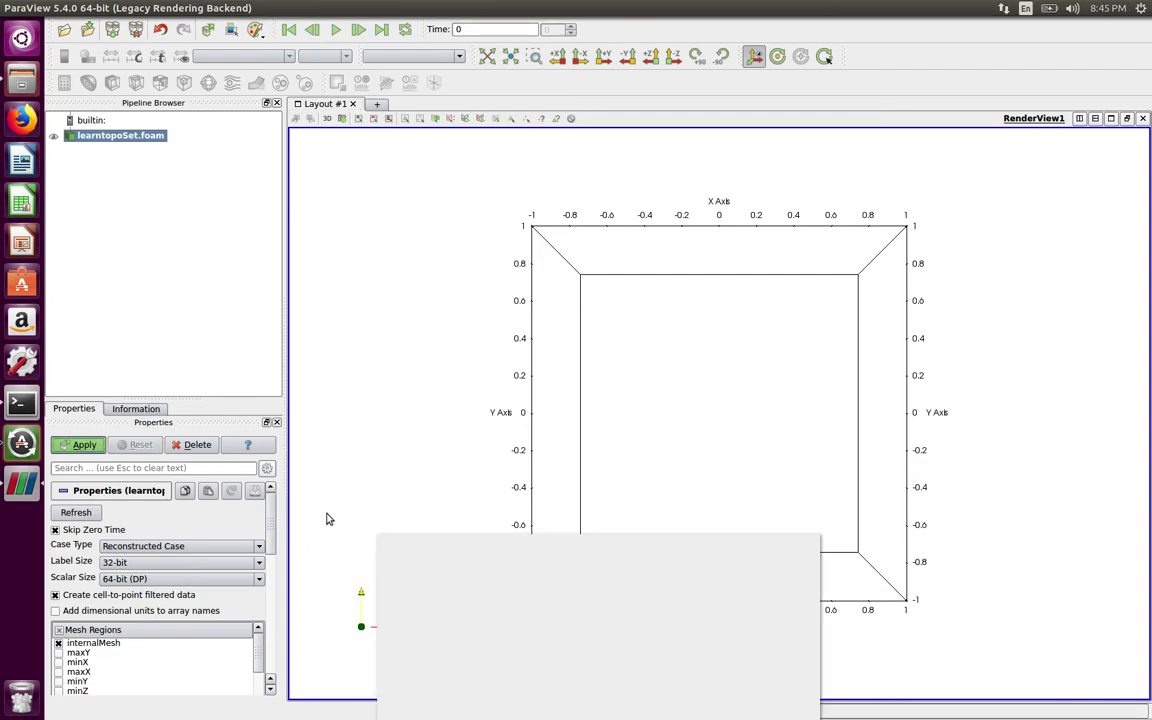
Apply the built-in reader case and orbit to an oblique 3D view of the red and green blocks.
click(270, 444)
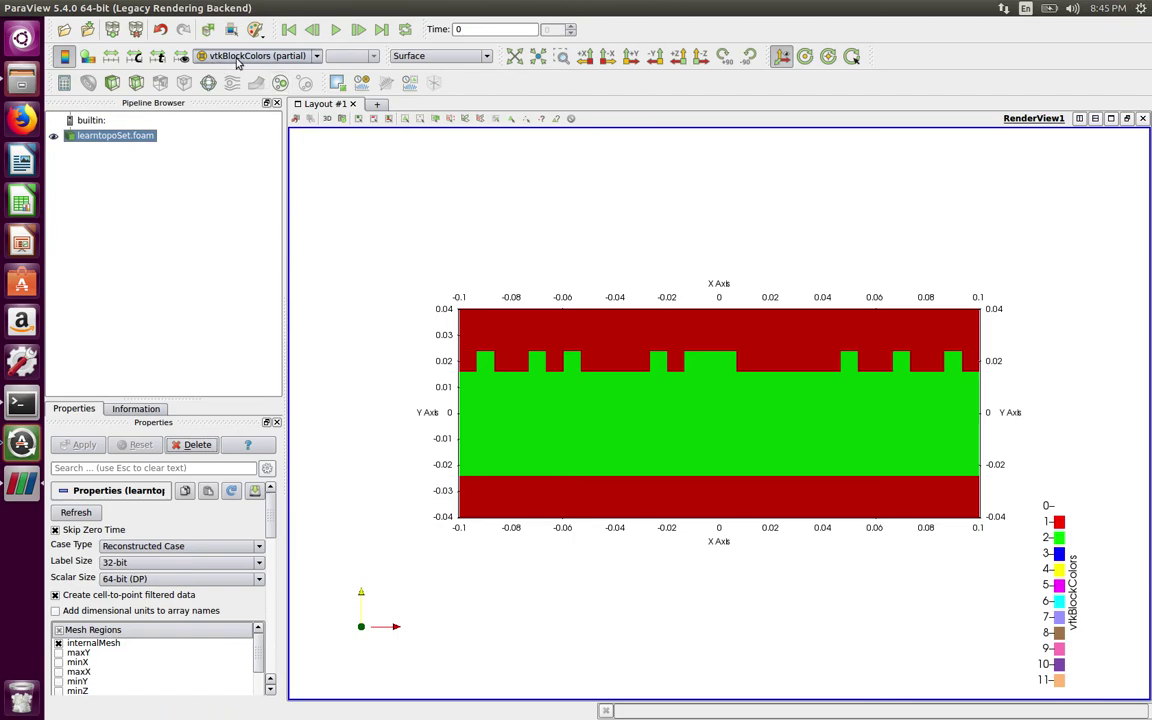
drag(633, 381, 560, 420)
scroll(262, 520, down, 5)
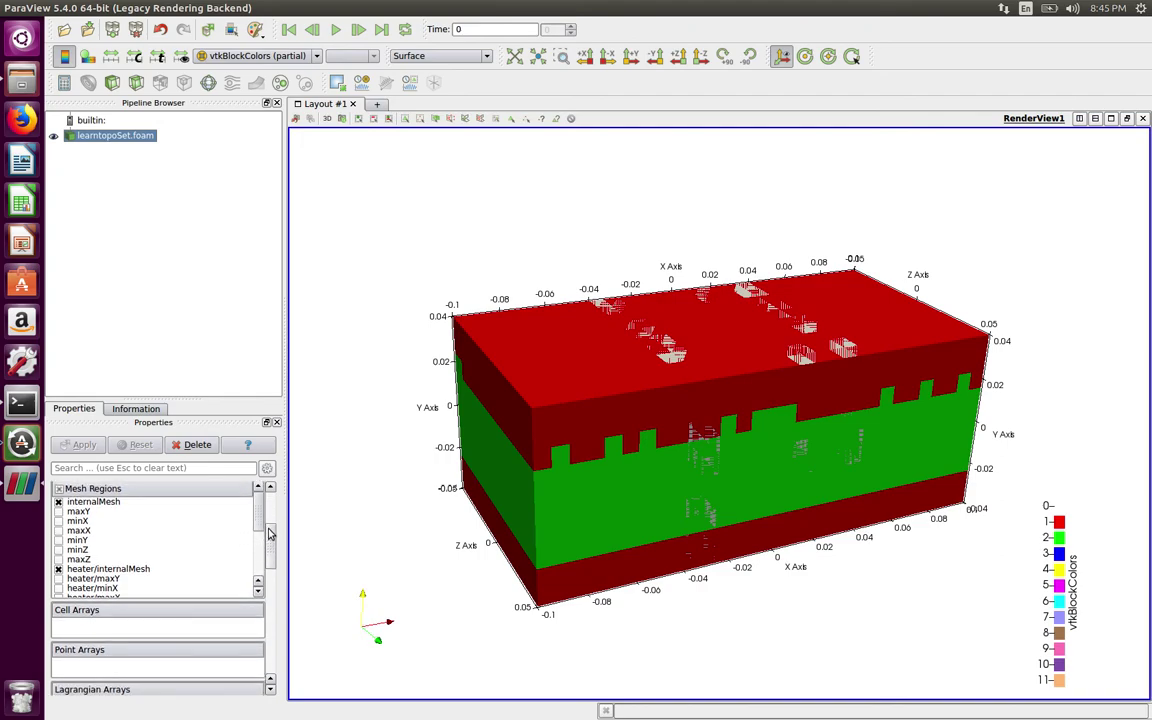
scroll(244, 482, up, 1)
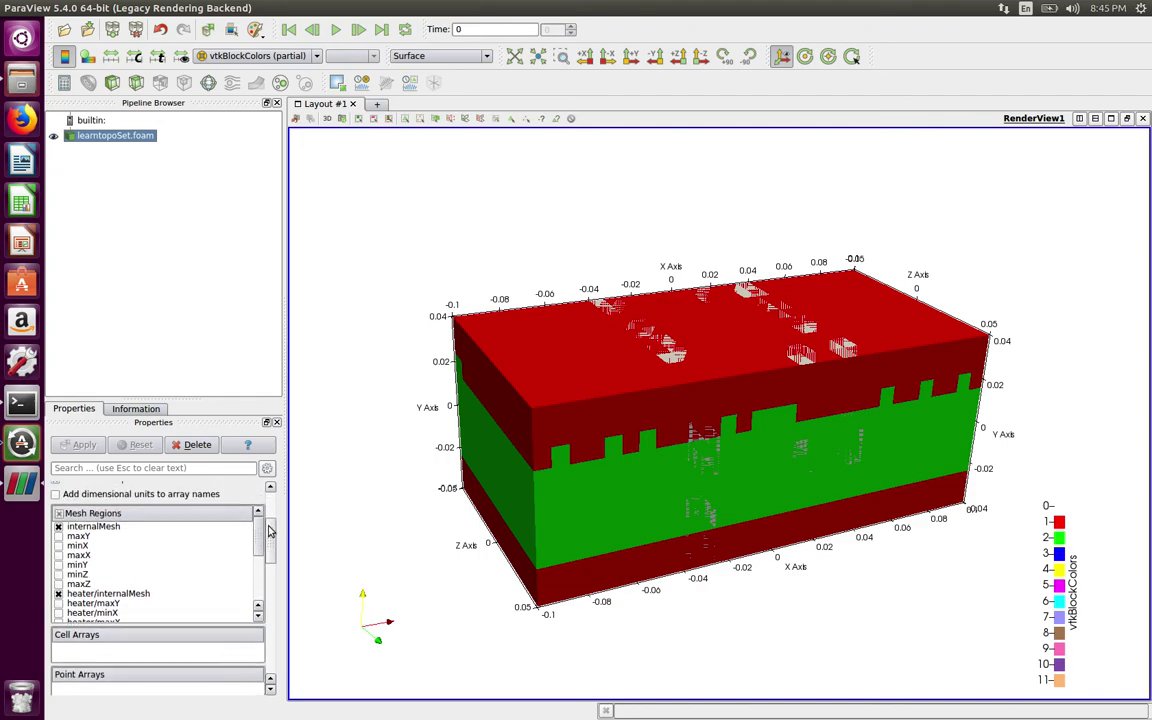
Uncheck internalMesh and apply so only the region meshes display.
click(58, 526)
click(84, 445)
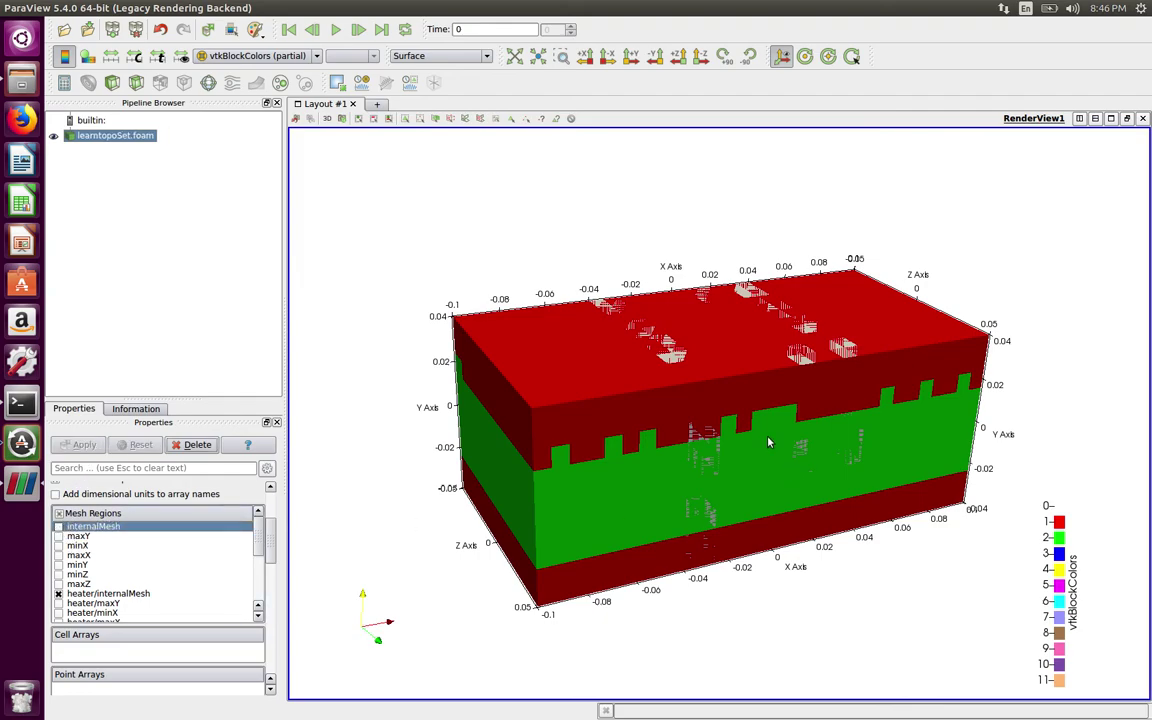
scroll(200, 560, down, 2)
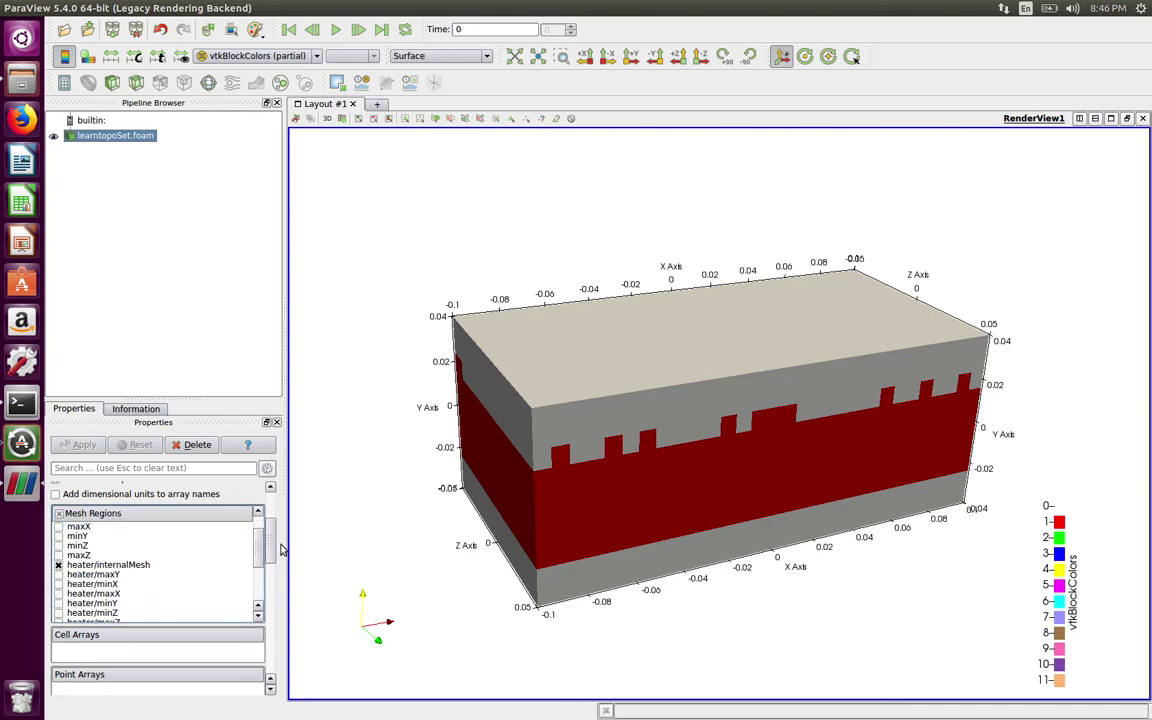
scroll(259, 557, down, 2)
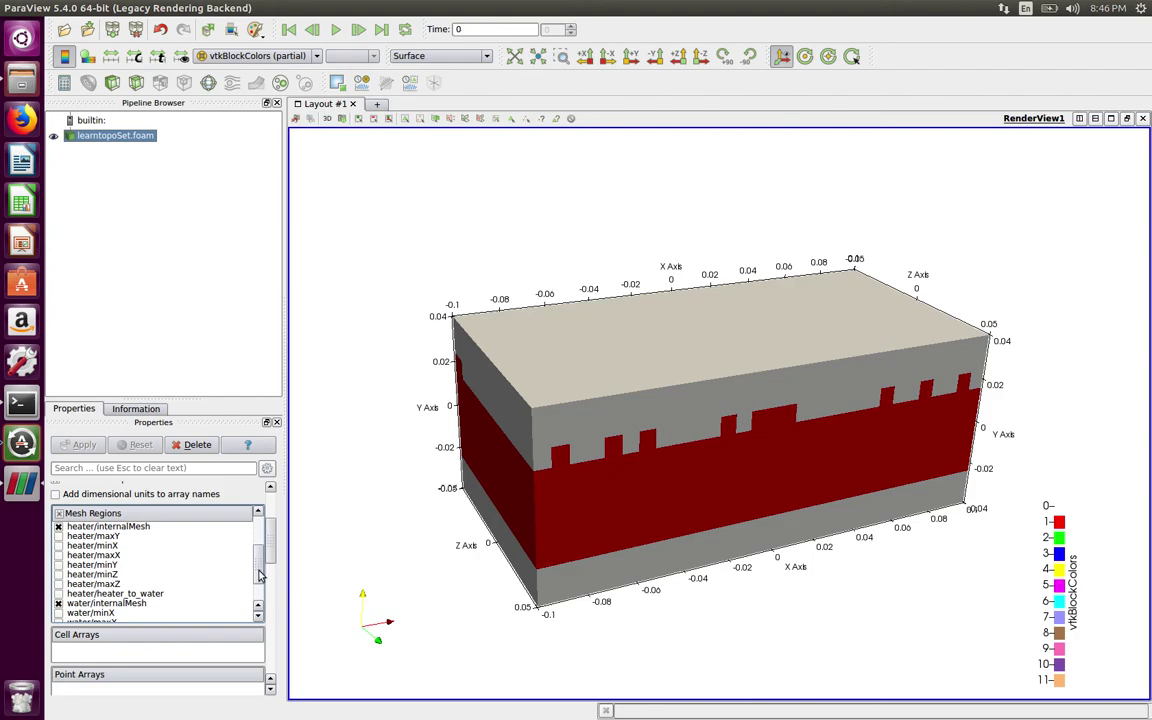
scroll(255, 565, down, 3)
scroll(255, 565, up, 3)
drag(255, 565, 255, 553)
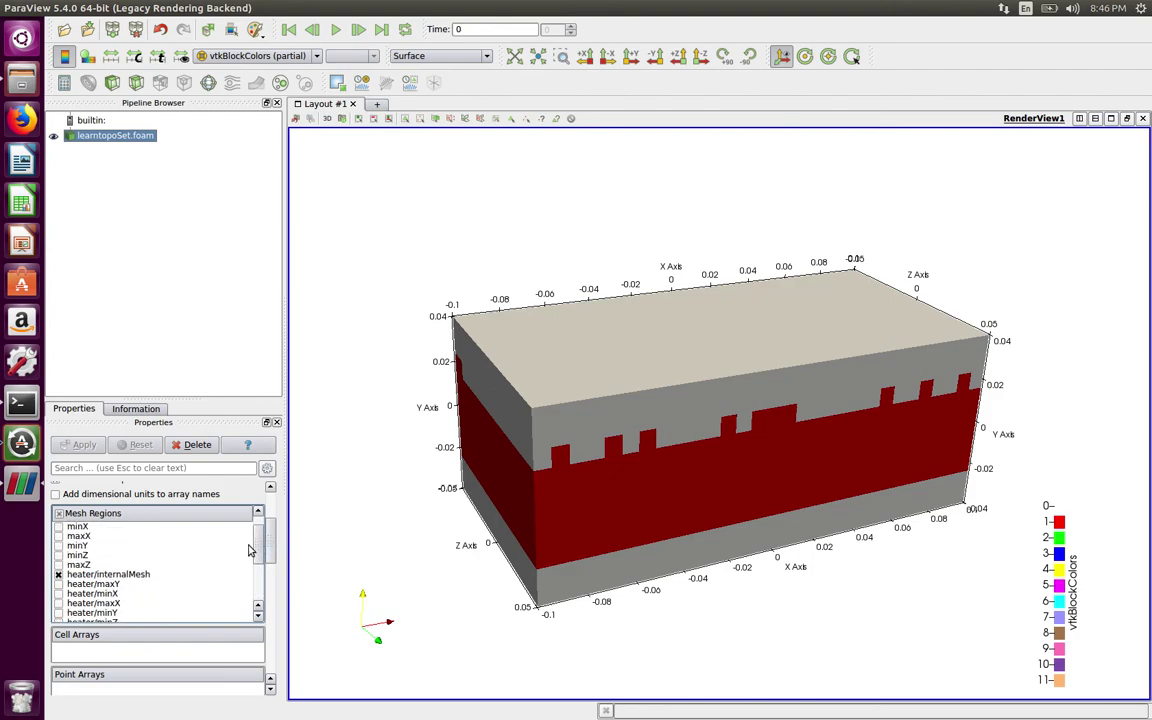
Hide water/internalMesh, apply, and orbit to view the heater blocks from below.
scroll(160, 570, down, 2)
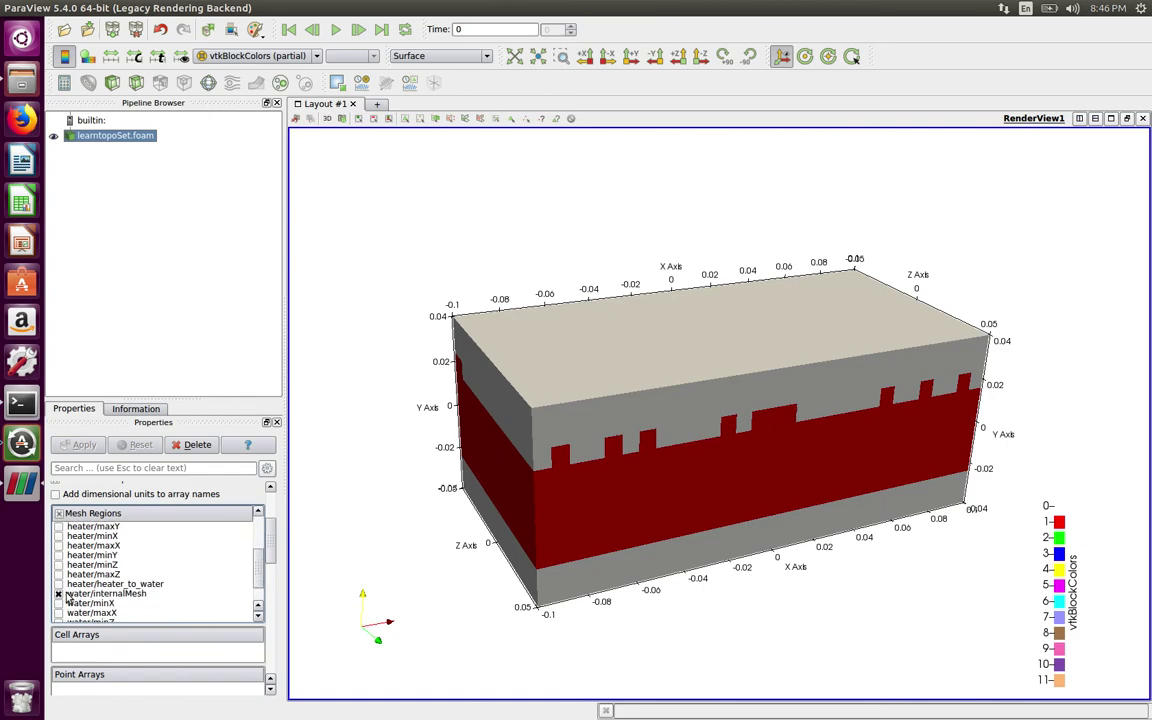
click(62, 594)
scroll(259, 570, up, 1)
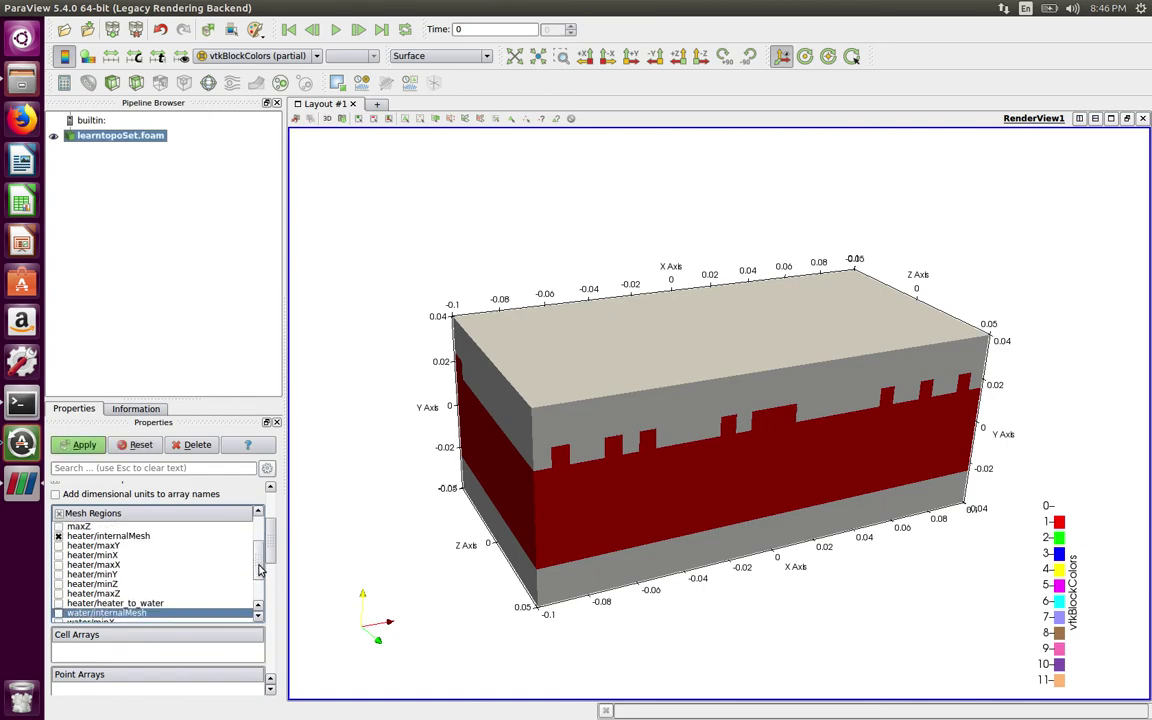
click(82, 444)
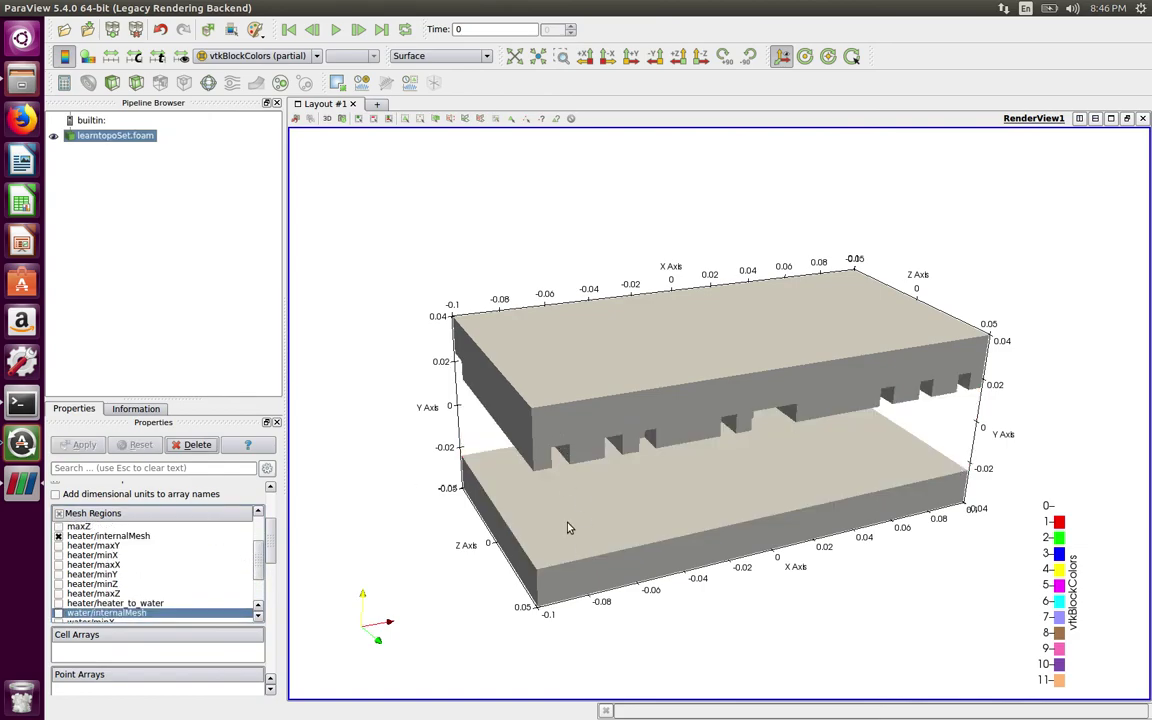
mouse_move(553, 470)
mouse_down()
mouse_move(550, 460)
mouse_move(571, 488)
mouse_move(560, 462)
mouse_up()
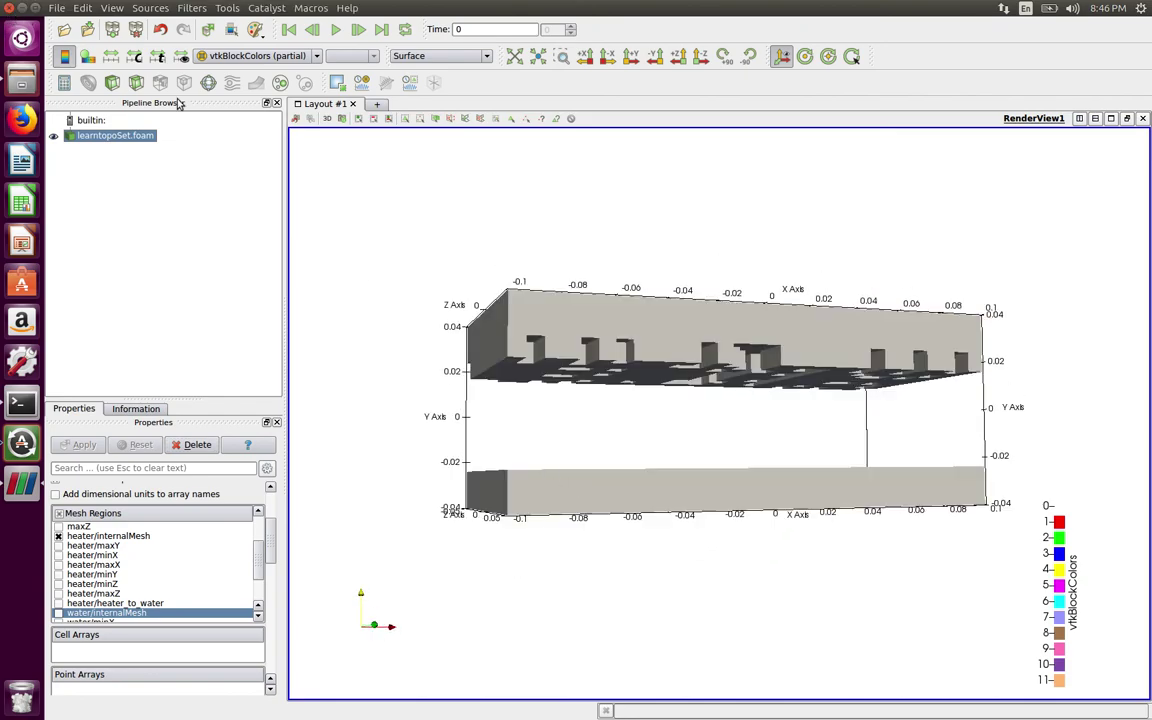
Quit ParaView with Ctrl+Q to return to the terminal prompt.
key(ctrl+q)
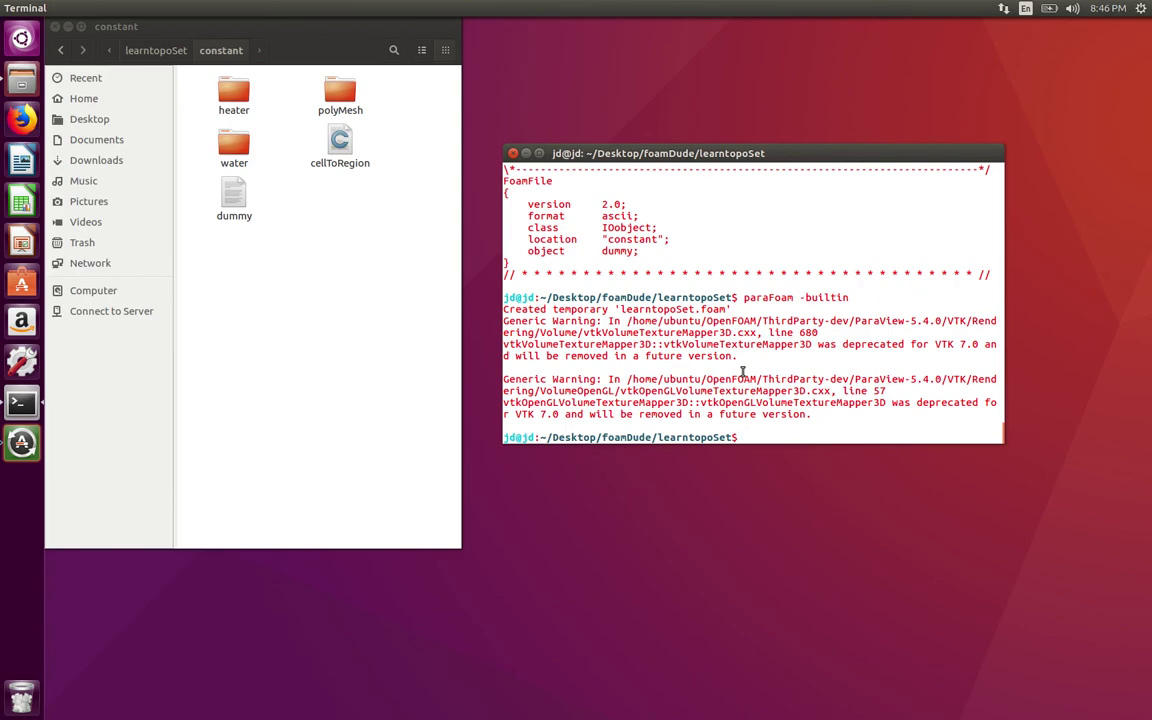